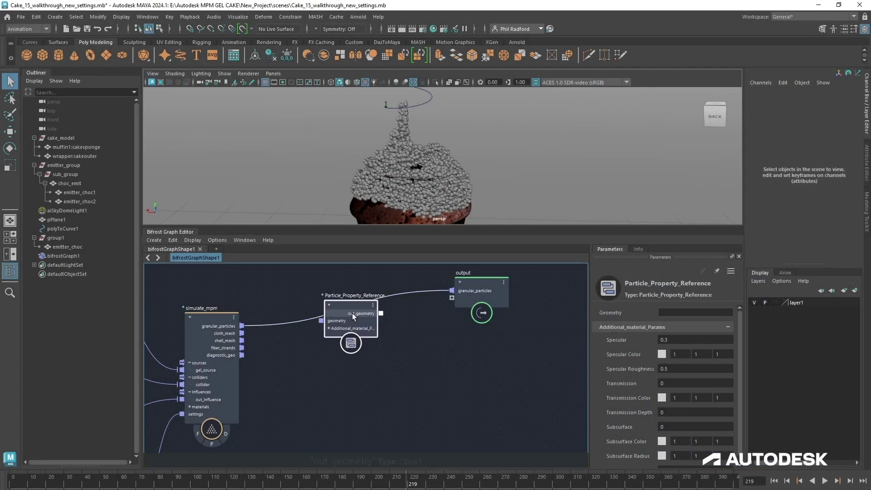
Insert the Particle_Property_Reference node into the wire between simulate_mpm's granular_particles and the output, using its geometry input
left_click(338, 321)
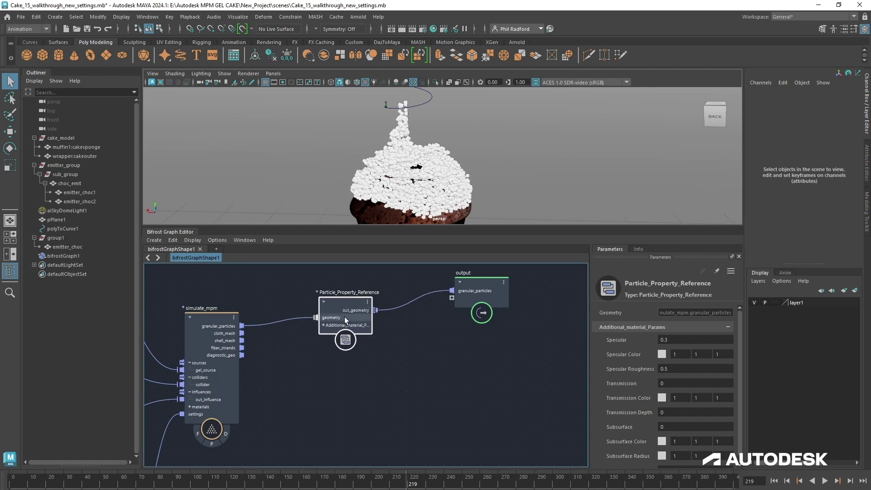
mouse_move(345, 316)
left_mouse_down()
mouse_move(410, 333)
mouse_move(406, 368)
mouse_move(398, 355)
mouse_move(380, 361)
mouse_move(396, 354)
mouse_move(388, 357)
mouse_move(355, 315)
mouse_move(371, 344)
mouse_move(353, 305)
left_mouse_up()
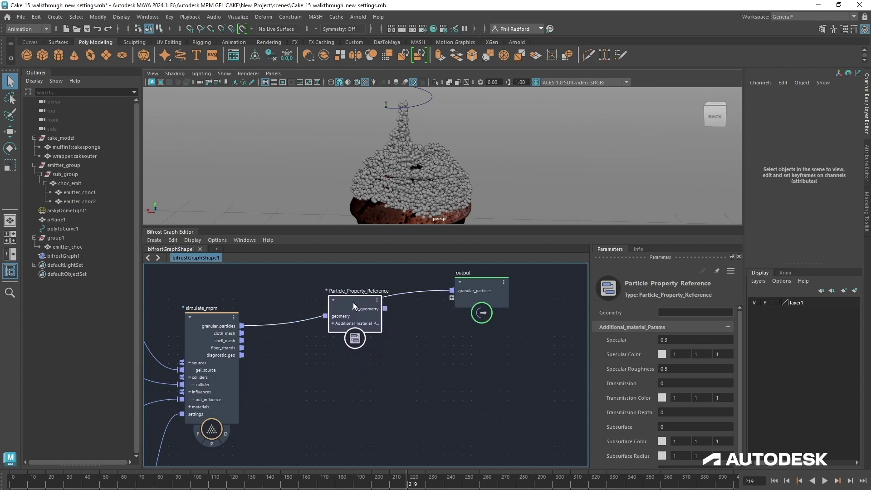
left_click_drag(352, 303, 352, 303)
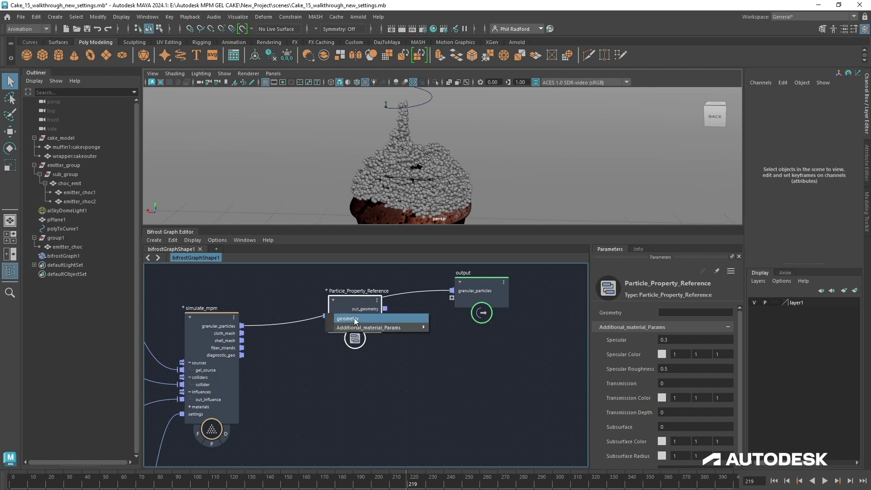
left_click(354, 319)
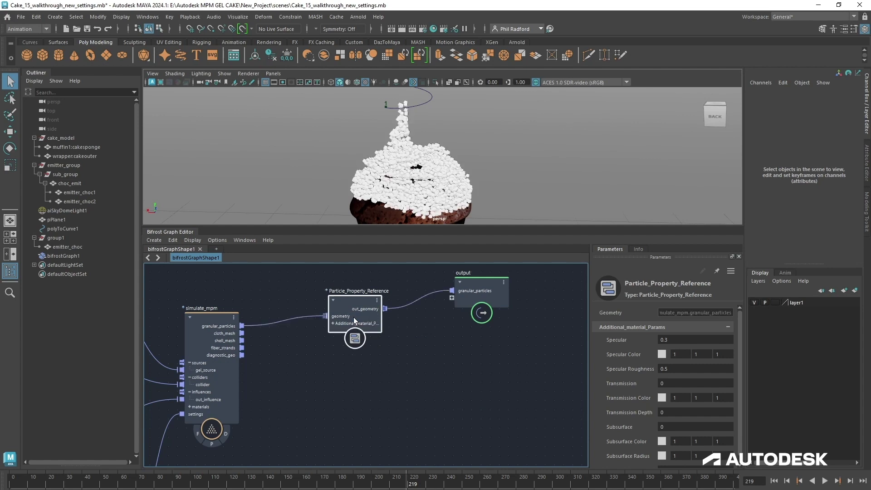
left_click_drag(353, 317, 345, 321)
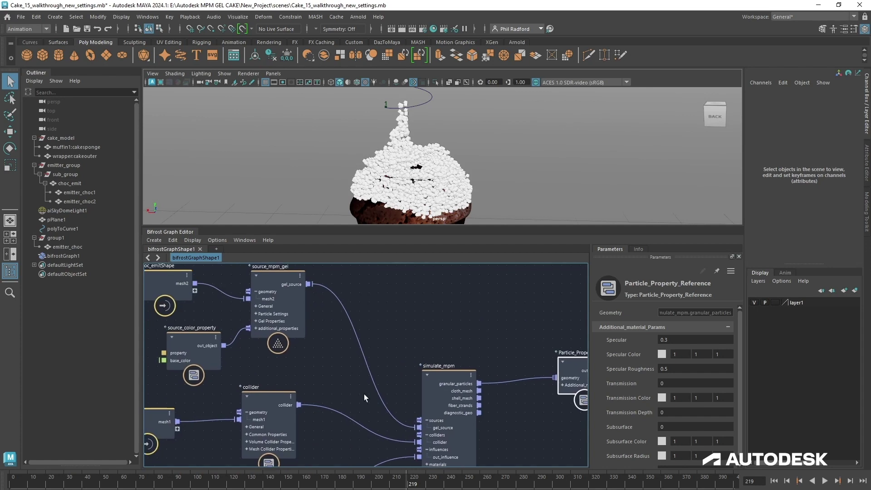
Set the source_color_property node's Base Color to the saved pink swatch (0.530165, 0.222963, 0.187219)
middle_click_drag(364, 398, 444, 403)
left_click(278, 351)
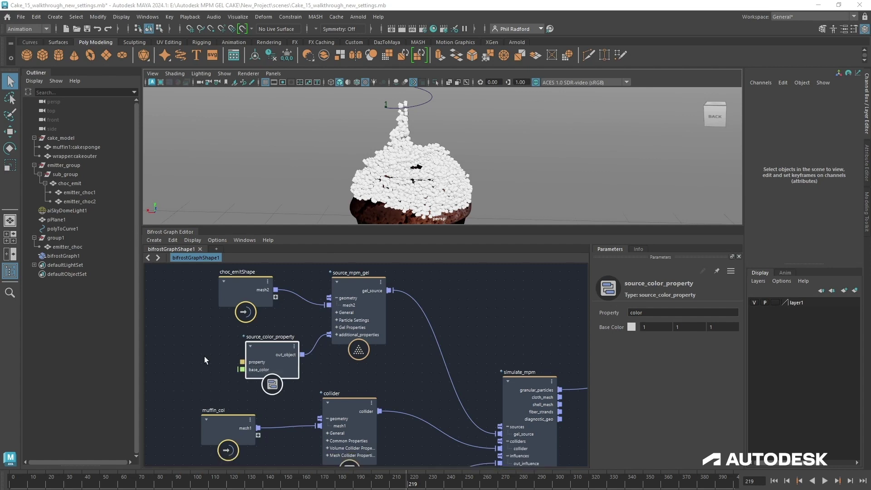
left_click(632, 327)
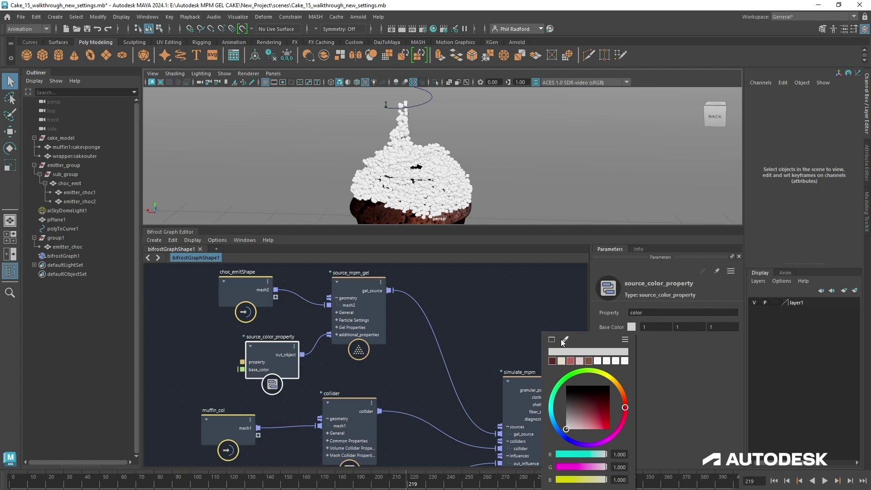
left_click(563, 340)
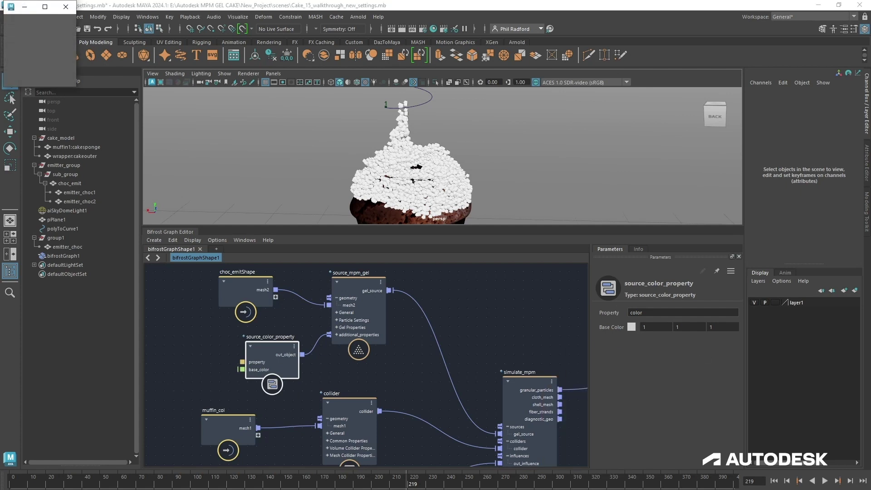
left_click(704, 280)
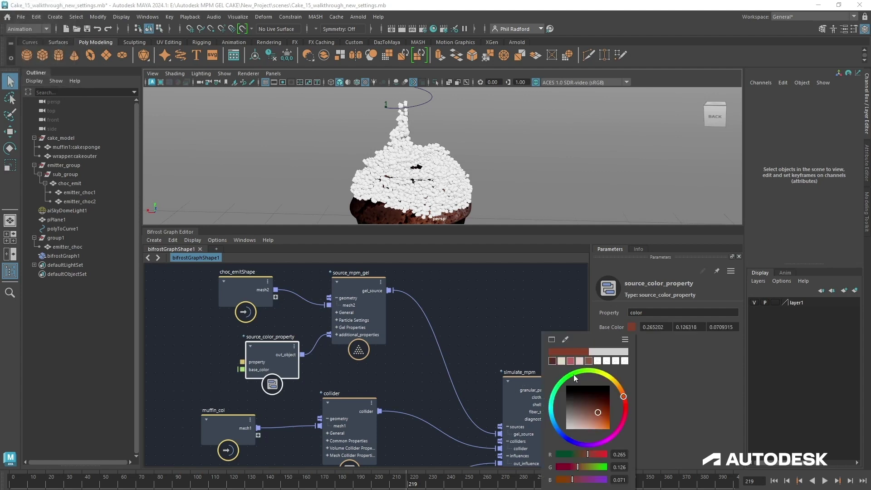
left_click(571, 361)
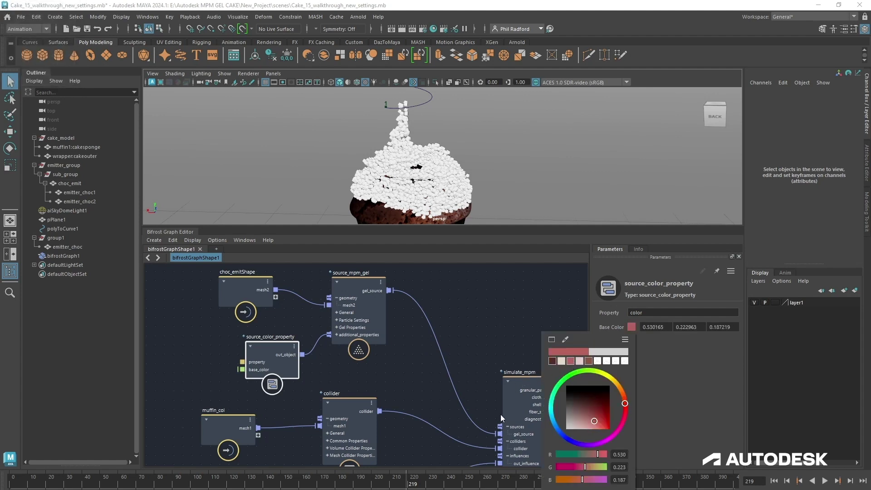
left_click(339, 333)
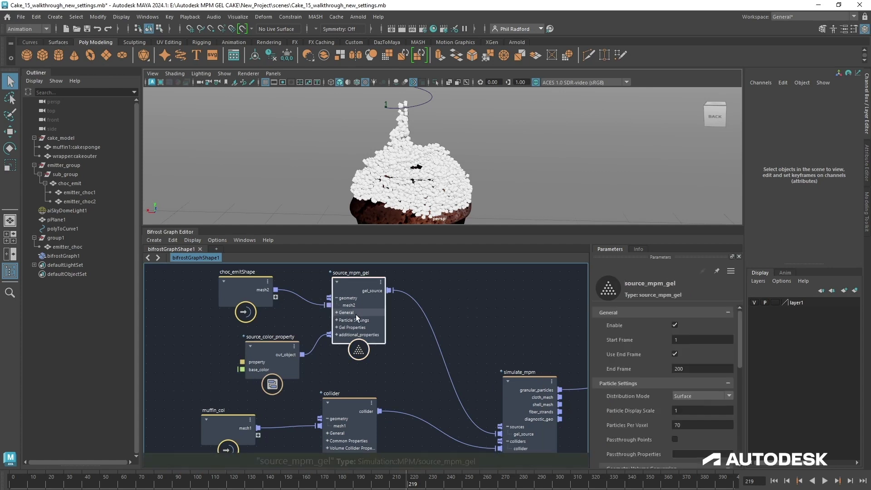
Play the gel simulation from the first frame and stop it at frame 23 to check the particle color
left_click(774, 481)
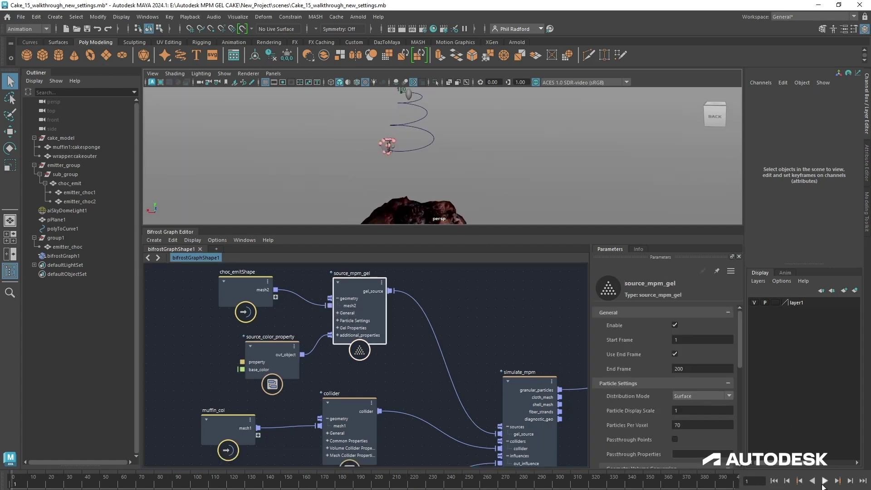
left_click(825, 480)
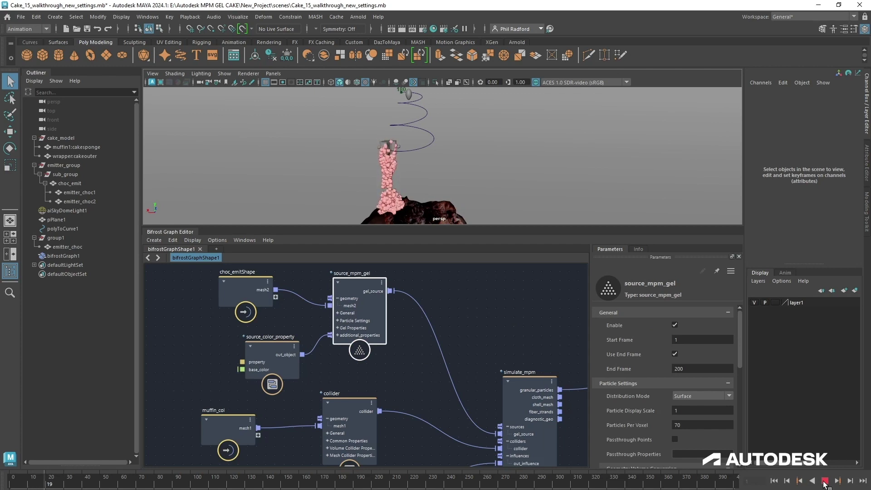
left_click(824, 481)
Review the source_color_property node and the Particle_Property_Reference node with their parameters in the graph
middle_click_drag(447, 324, 455, 396)
left_click_drag(376, 368, 368, 342)
right_click_drag(445, 336, 430, 326, "alt")
middle_click_drag(430, 326, 423, 309)
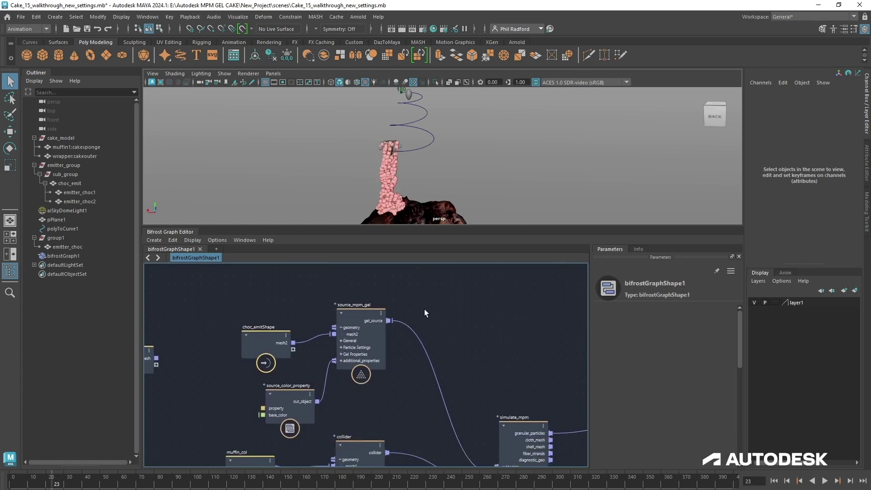
left_click(277, 402)
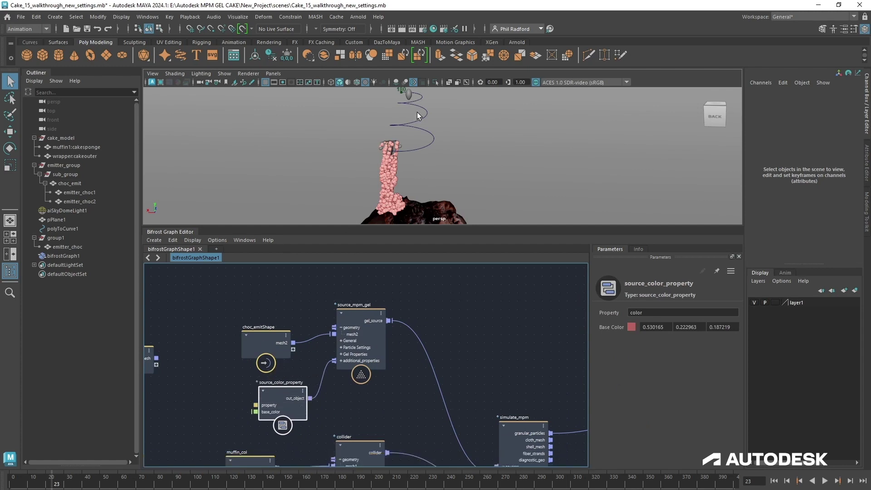
middle_click_drag(481, 360, 239, 305)
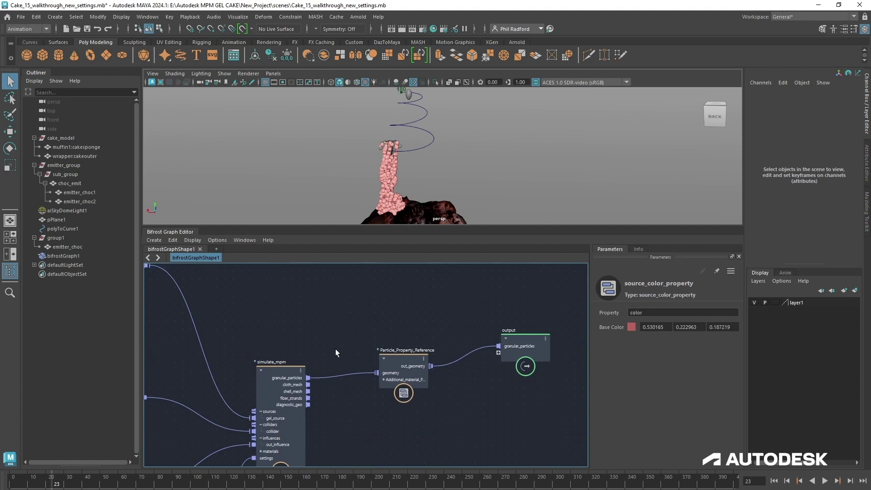
left_click(398, 363)
mouse_move(398, 363)
left_mouse_down()
mouse_move(401, 380)
mouse_move(410, 370)
left_mouse_up()
middle_click_drag(260, 303, 361, 369)
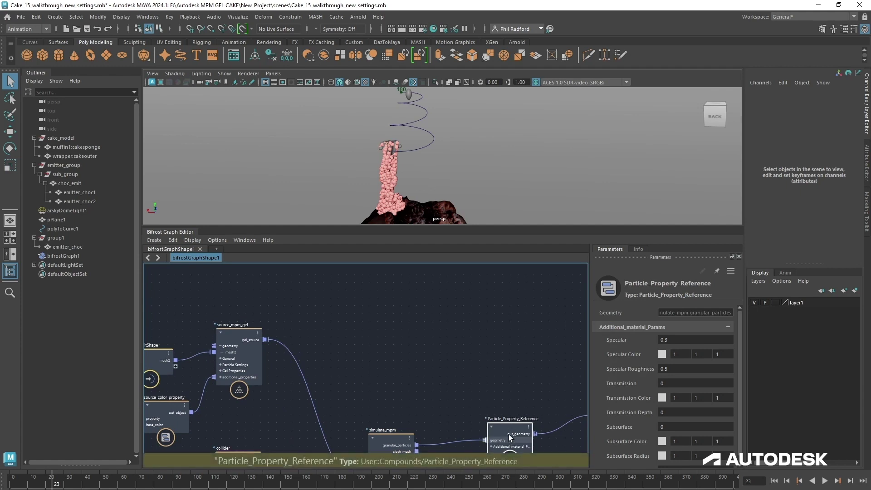
left_click_drag(506, 428, 509, 430)
Add the emitter_choc1 and emitter_choc2 meshes to the graph as one input node and place it above choc_emitShape
middle_click_drag(355, 292, 409, 320)
scroll(401, 314, "down", 1)
left_click(103, 193)
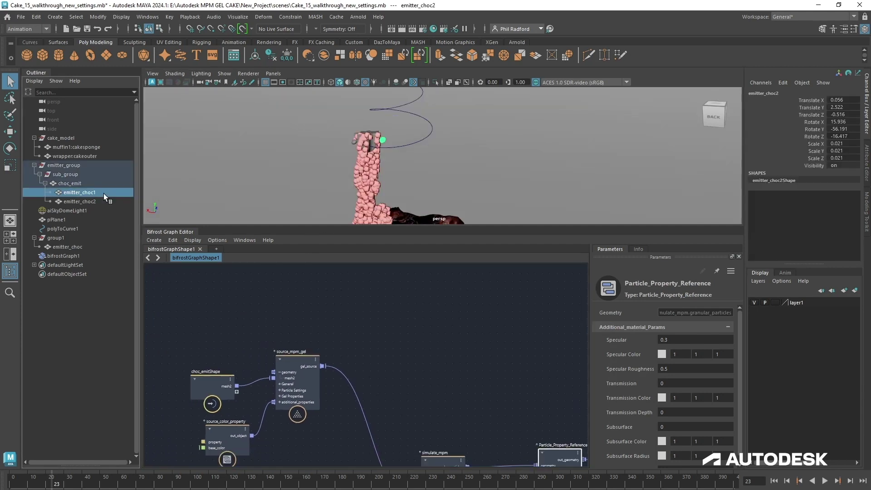
left_click(103, 200, "shift")
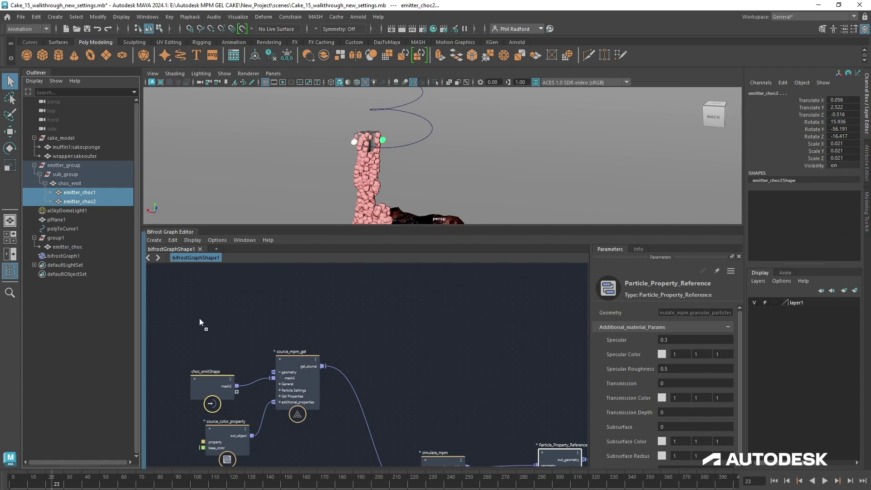
middle_click_drag(199, 318, 199, 318)
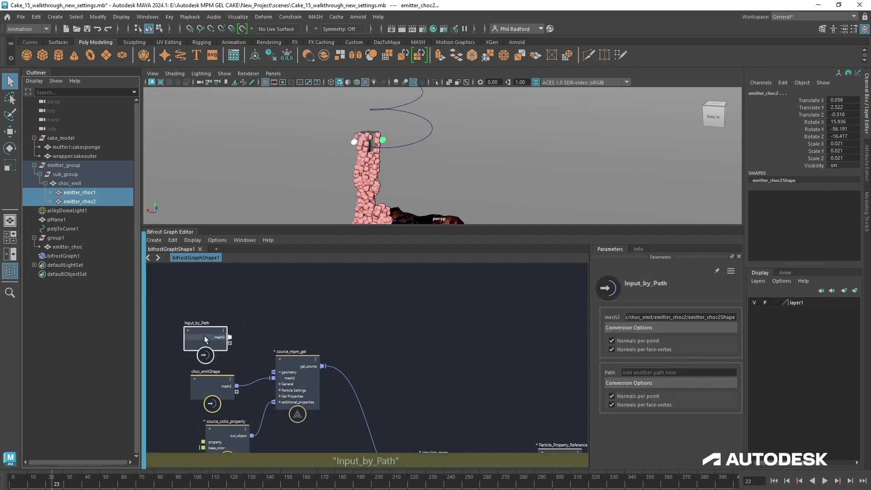
left_click_drag(205, 337, 208, 297)
left_click(401, 340)
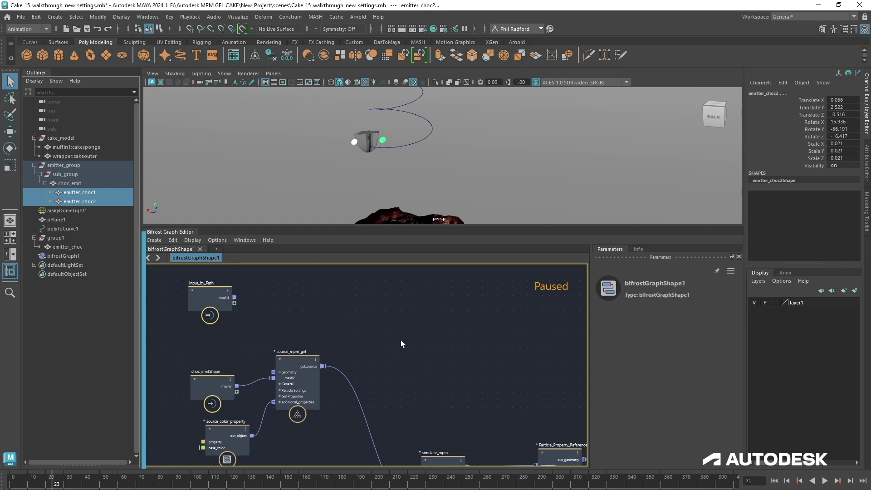
Duplicate the source_mpm_gel and source_color_property nodes together and place the copies beside the new input node
left_click_drag(300, 373, 313, 379)
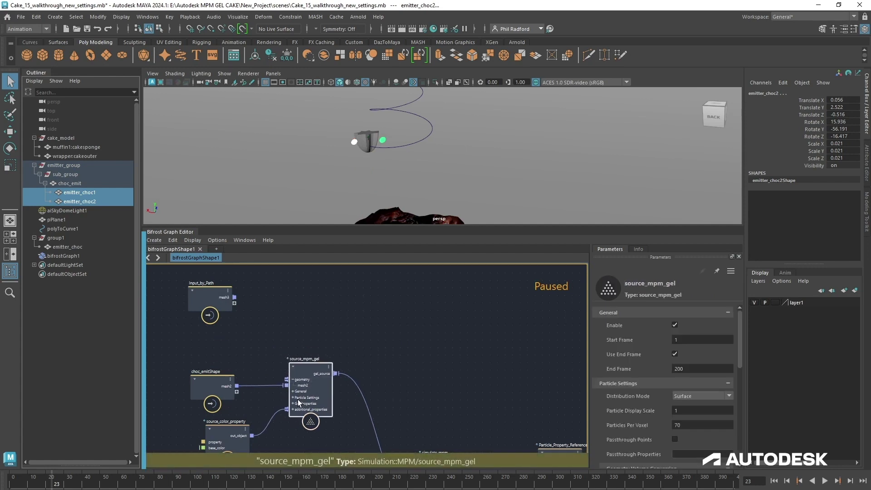
left_click(242, 451)
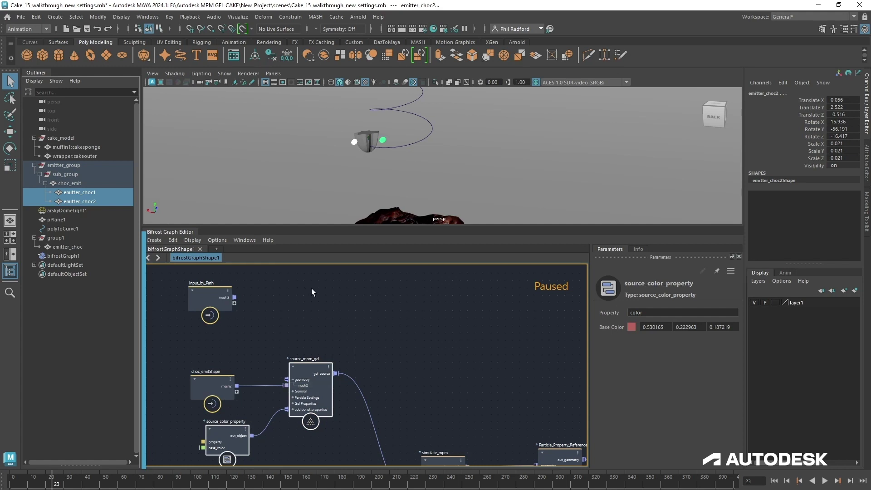
scroll(311, 290, "down", 3)
key("ctrl+v")
scroll(306, 323, "up", 3)
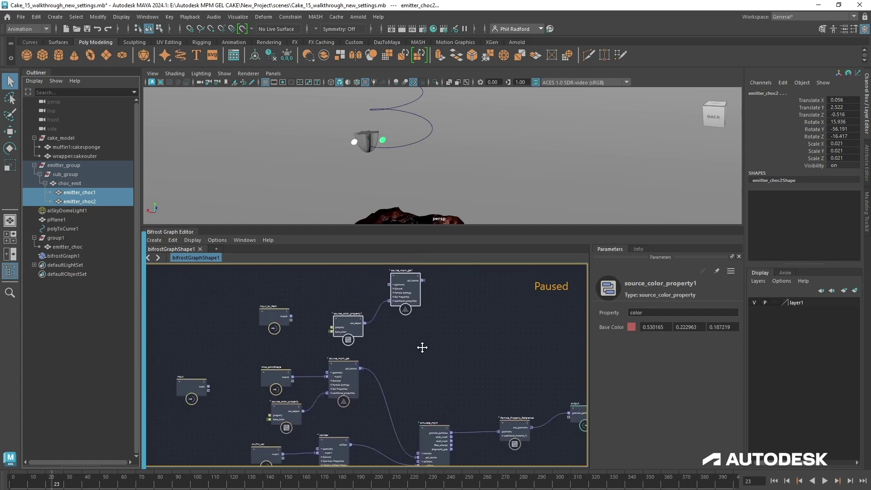
middle_click_drag(374, 333, 444, 364, "alt")
Arrange the Input_by_Path node and the source_mpm_gel1 node with room between them for another node
left_click_drag(285, 344, 239, 281)
middle_click_drag(284, 300, 284, 341, "alt")
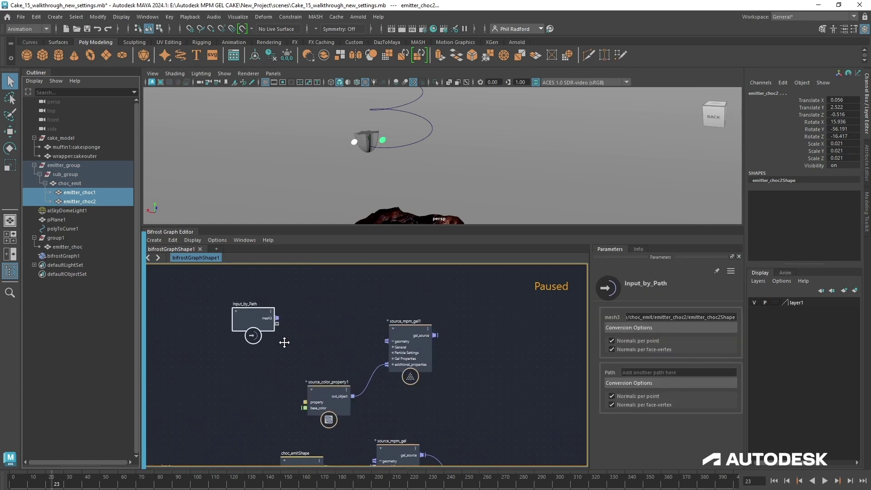
left_click_drag(248, 314, 229, 319)
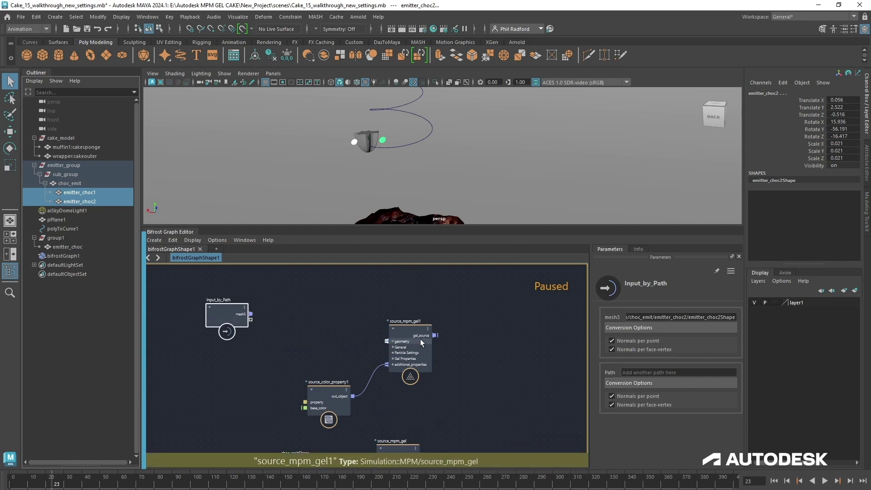
mouse_move(420, 338)
left_mouse_down()
mouse_move(428, 308)
mouse_move(411, 339)
left_mouse_up()
left_click_drag(225, 307, 221, 322)
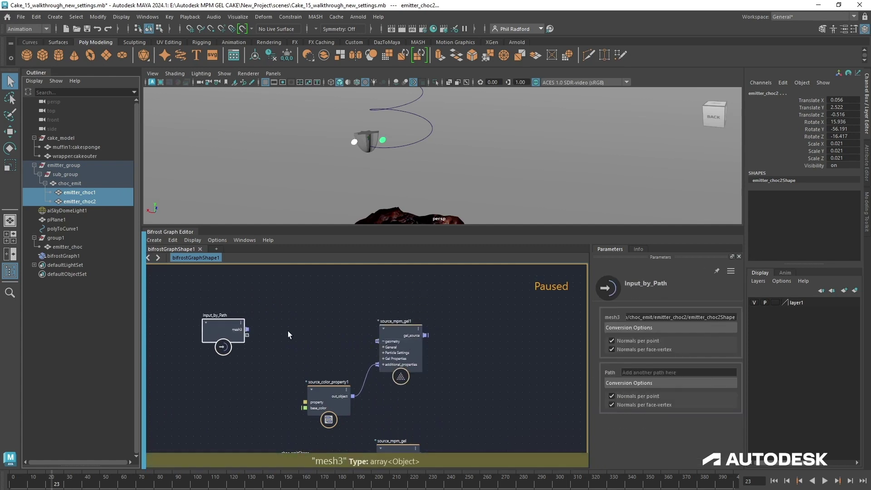
Add a merge_geometry node between Input_by_Path and source_mpm_gel1
left_click(290, 330)
key("Tab")
type("merge")
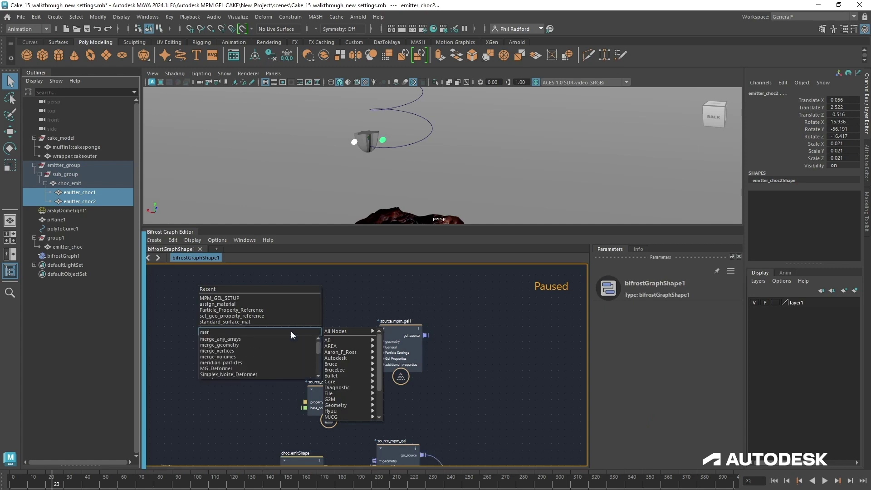
key("Down")
key("Down")
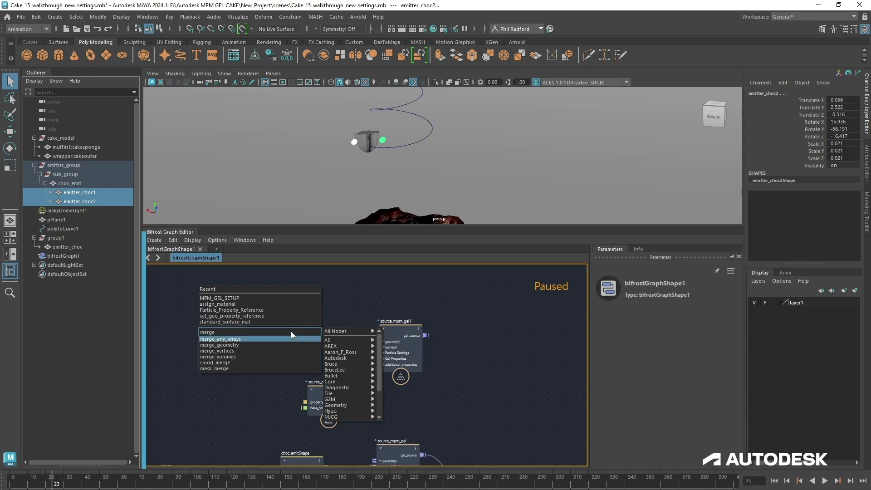
key("Return")
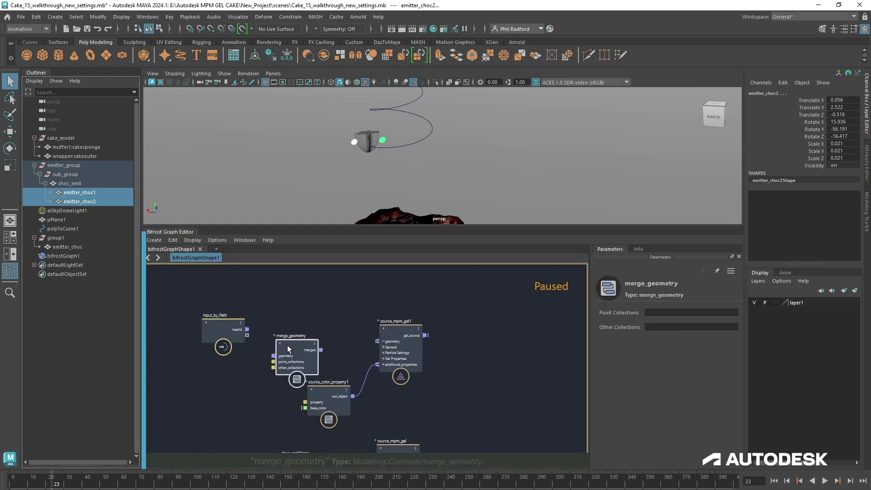
Wire Input_by_Path's mesh3 into merge_geometry's geometry and its merged output into source_mpm_gel1's geometry
mouse_move(287, 345)
left_mouse_down()
mouse_move(295, 325)
mouse_move(287, 338)
left_mouse_up()
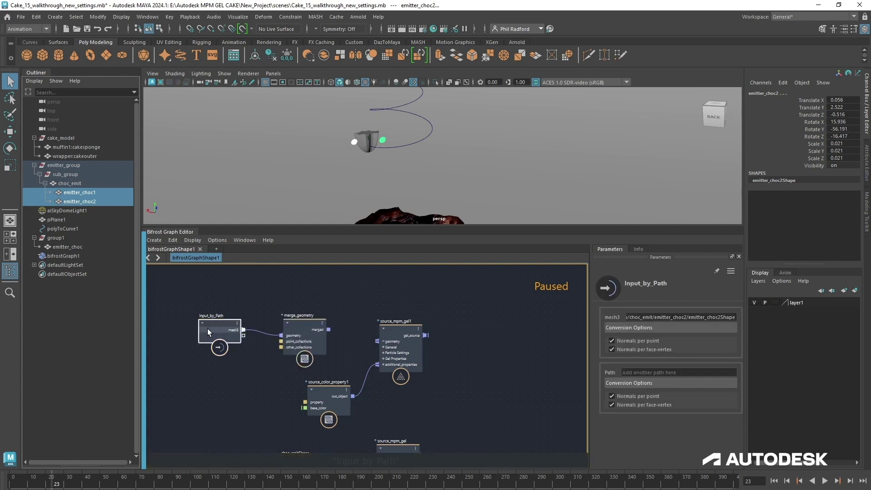
left_click_drag(208, 328, 195, 326)
left_click_drag(328, 330, 377, 341)
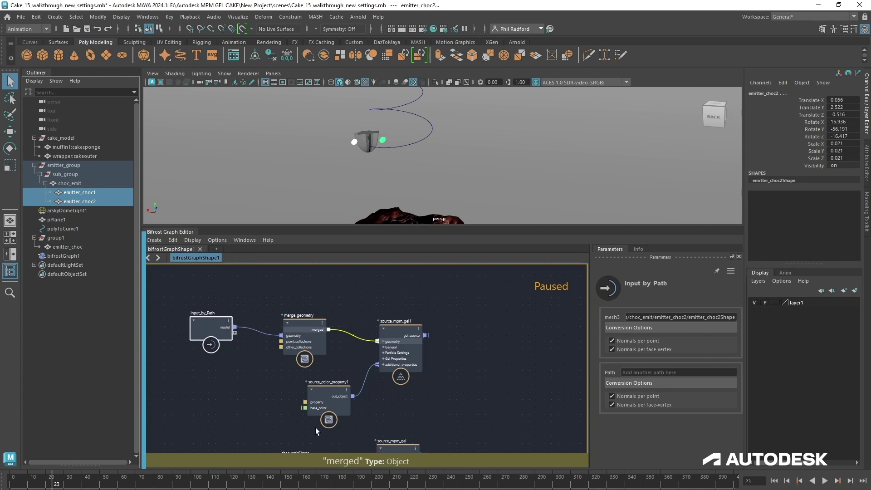
Connect source_mpm_gel1's gel_source output to the sources input of simulate_mpm
middle_click_drag(451, 371, 341, 307)
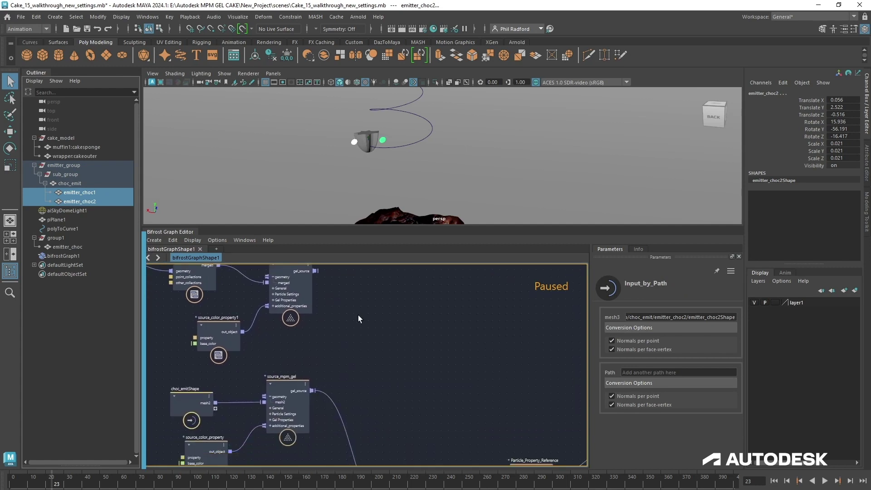
scroll(358, 316, "down", 2)
left_click_drag(407, 449, 424, 273)
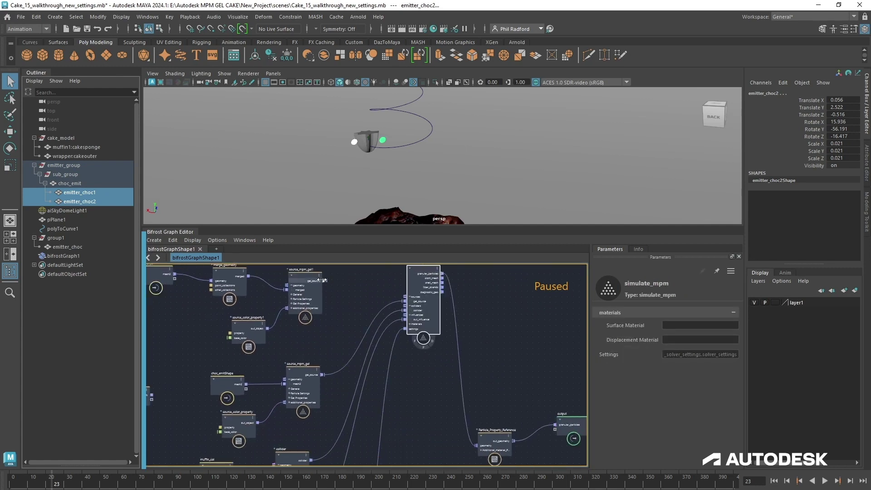
left_click_drag(324, 280, 403, 401)
left_click(404, 320)
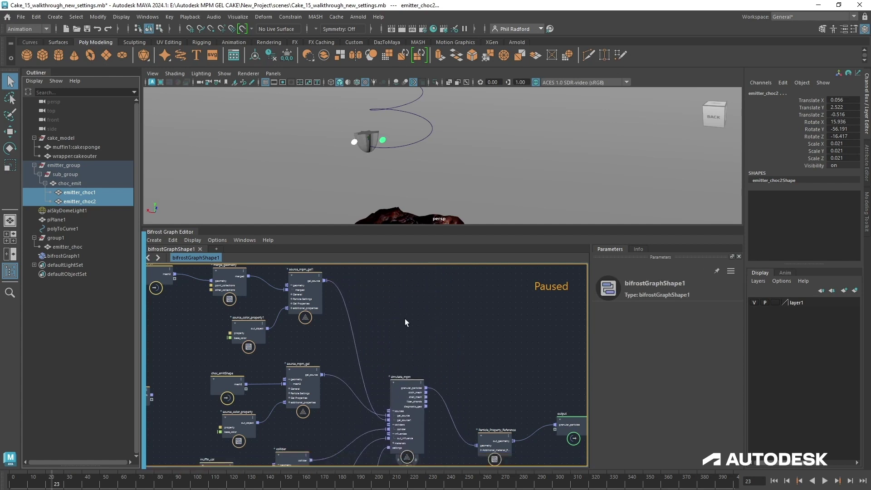
Play the simulation from the first frame to check the gel from both sources, stopping after a few dozen frames
left_click(559, 183)
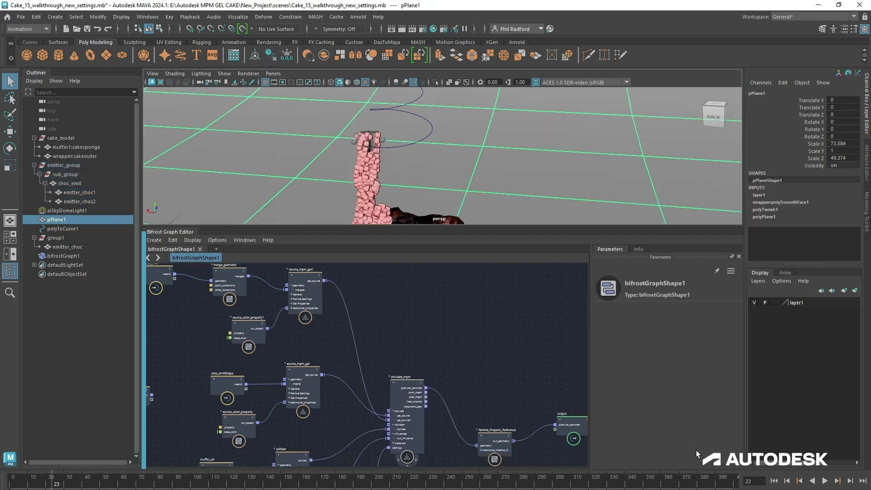
left_click(773, 480)
left_click(824, 480)
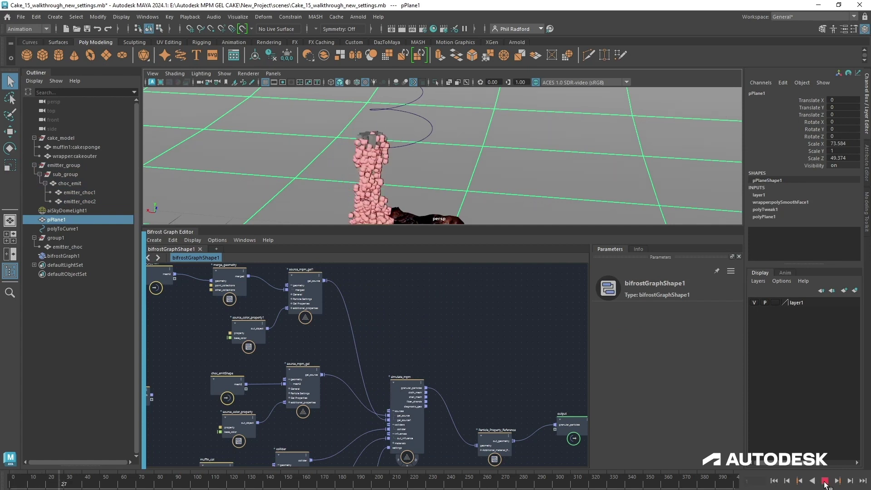
left_click(825, 481)
Change the base color of source_color_property1 to a cream tone of 2.02007, 1.45803, 0.749559 and reposition the node beside source_mpm_gel1
middle_click_drag(413, 315, 474, 341)
scroll(450, 340, "up", 2)
left_click(321, 311)
scroll(475, 341, "up", 2)
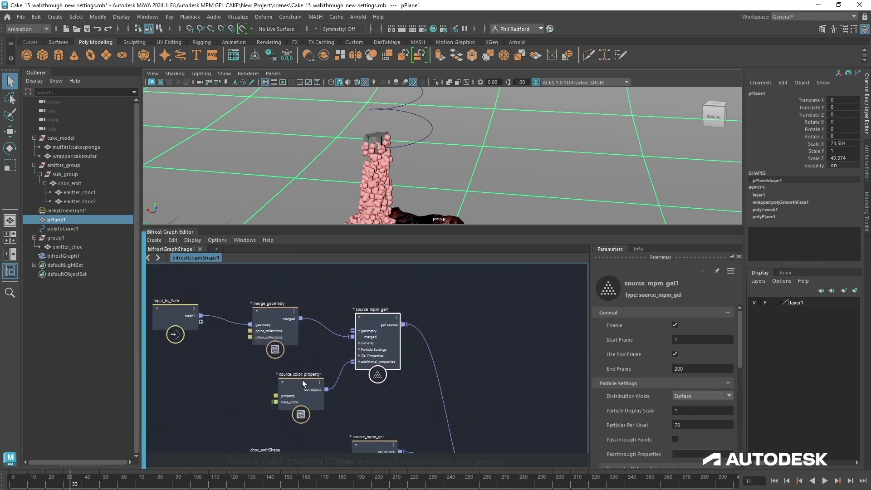
left_click_drag(302, 381, 298, 386)
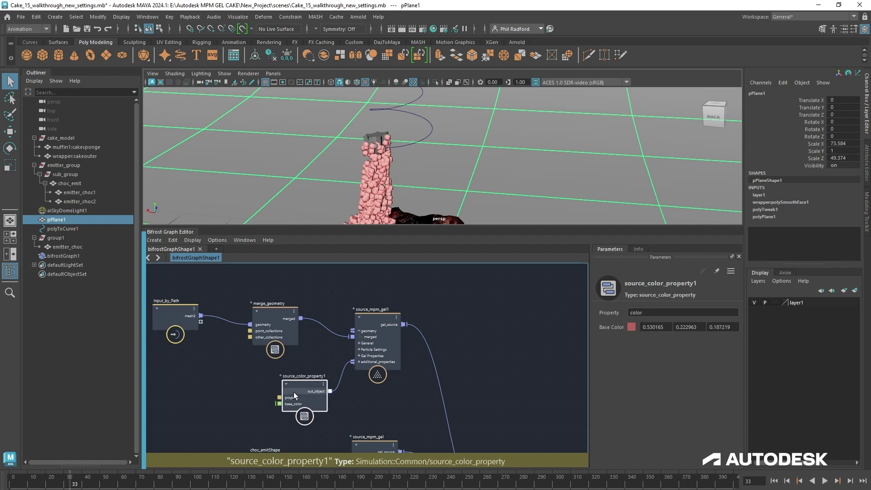
left_click(633, 326)
left_click(565, 339)
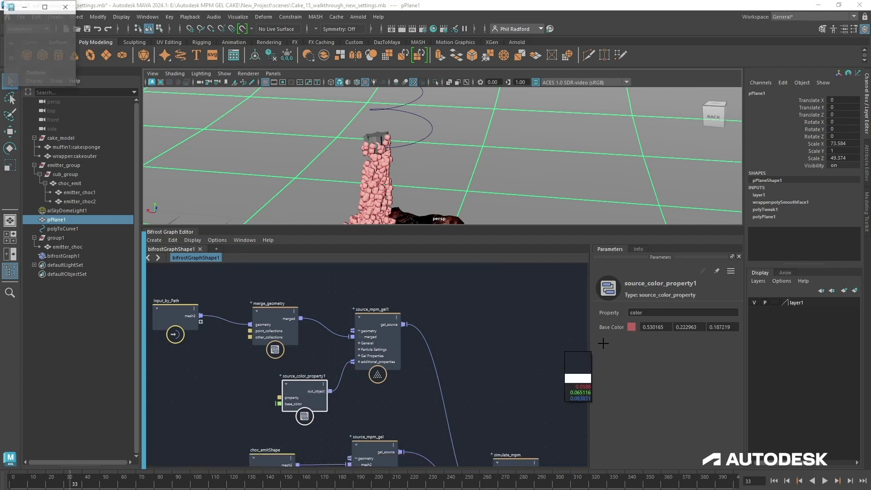
left_click(304, 363)
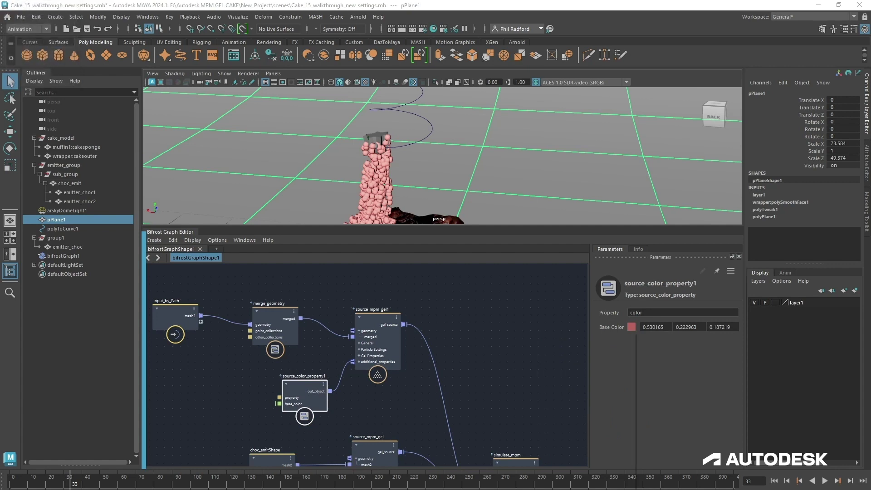
left_click(295, 387)
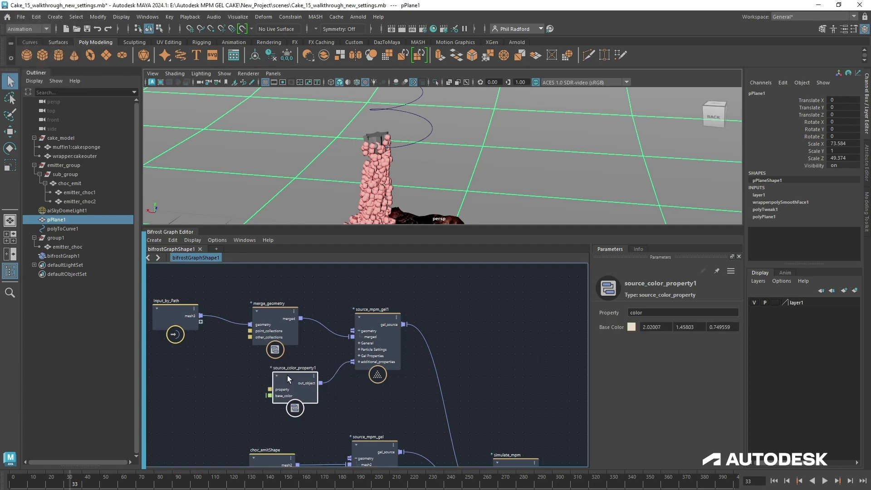
left_click_drag(294, 383, 280, 376)
Replay the simulation from the first frame, stop around frame 20, and inspect the two-colored gel stream with nothing selected
left_click(773, 481)
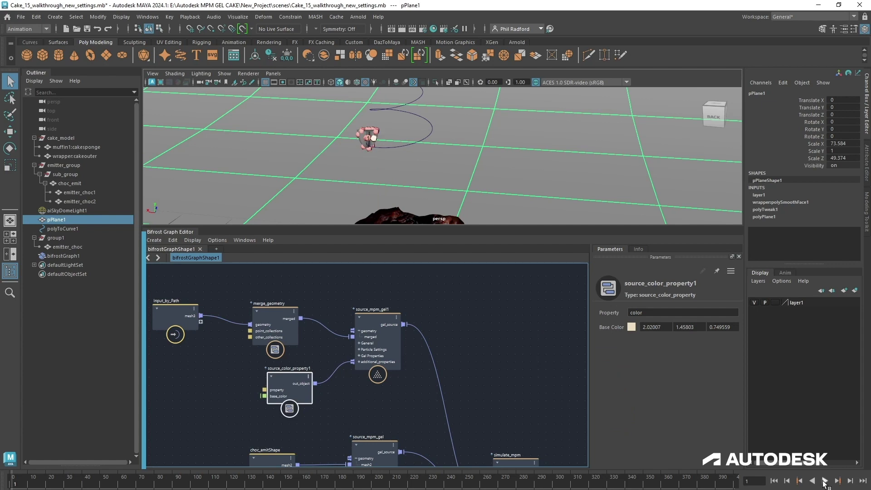
left_click(824, 481)
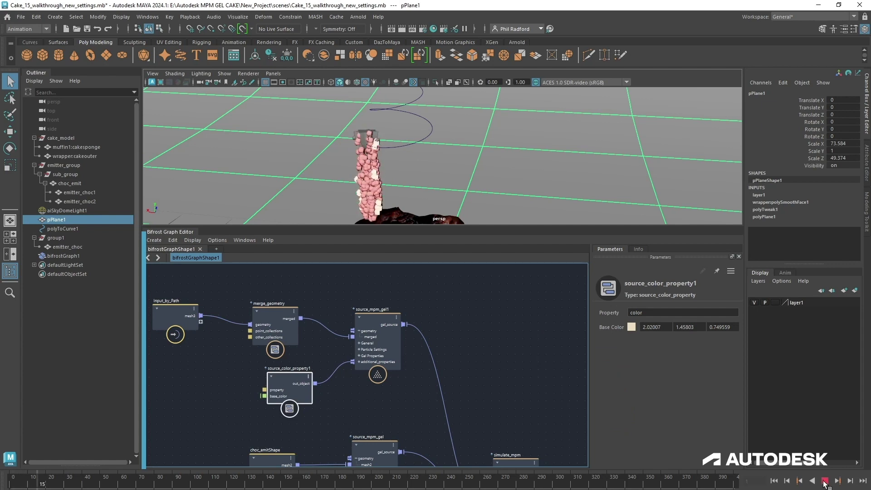
left_click(824, 481)
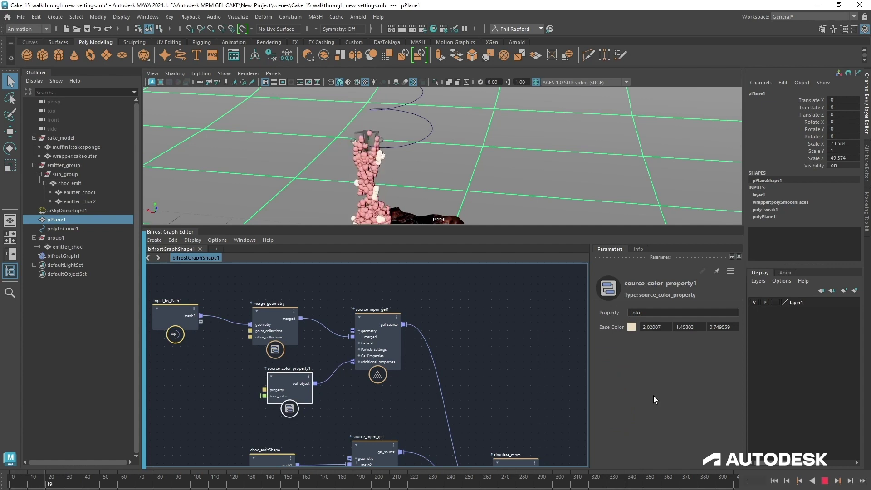
scroll(492, 181, "up", 3)
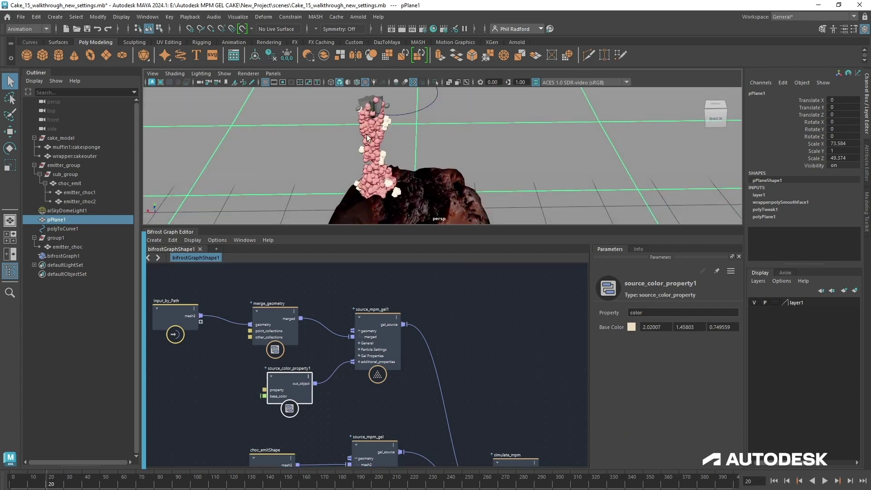
left_click_drag(573, 163, 513, 127, "alt")
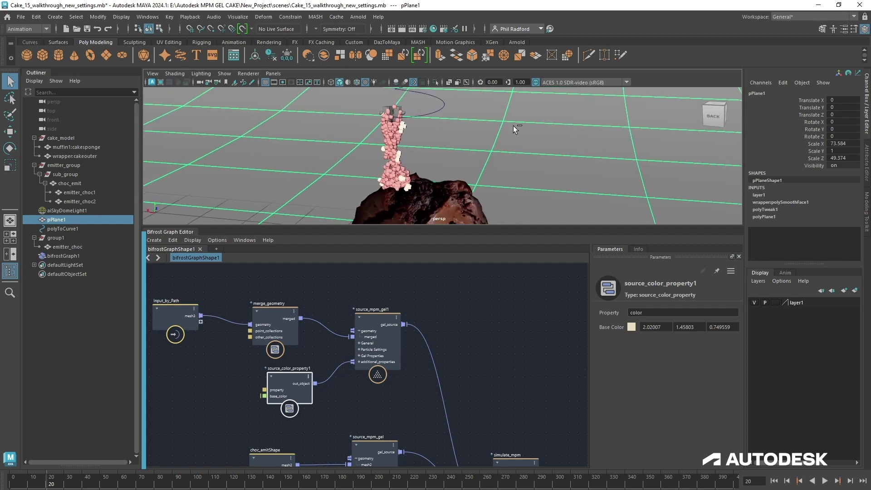
left_click(513, 126)
In mpm_solver_settings, set Detail Size to 0.07, disable Detect Discontinuity and enable Label Sources
left_click(377, 340)
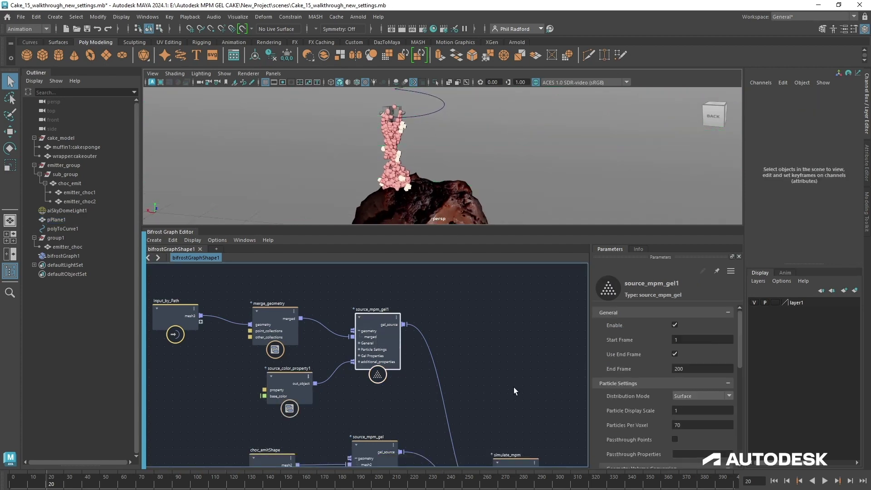
middle_click_drag(513, 387, 453, 259, "alt")
middle_click_drag(508, 445, 457, 284, "alt")
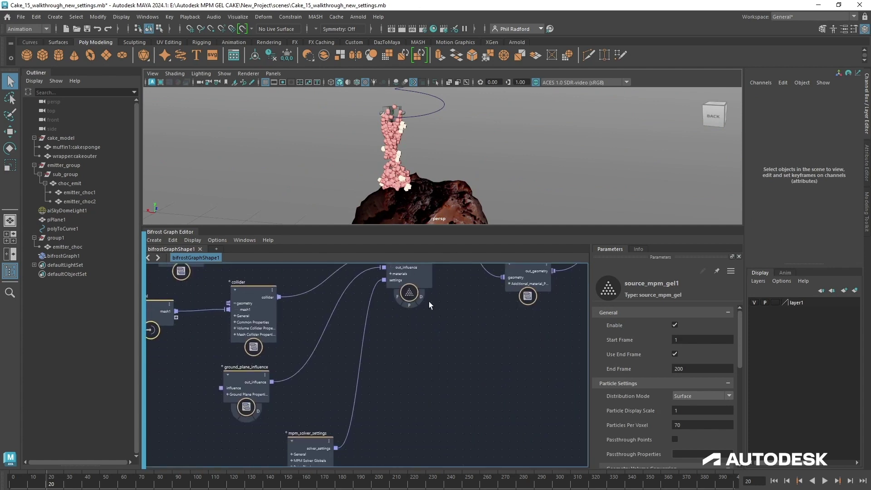
left_click(313, 439)
left_click(687, 423)
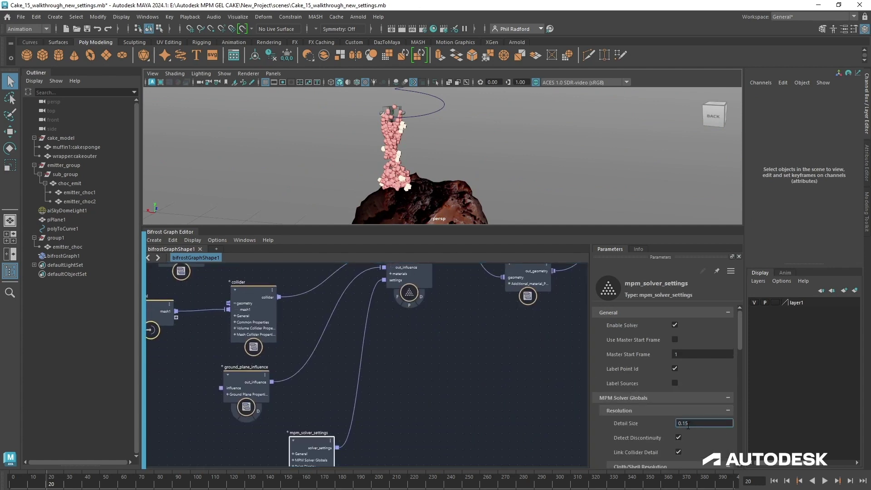
double_click(684, 424)
scroll(651, 438, "down", 2)
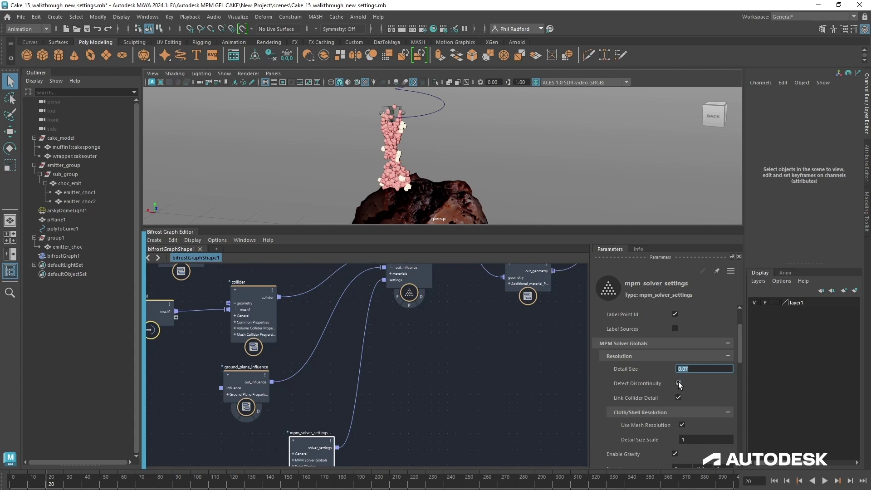
left_click(678, 382)
scroll(649, 380, "up", 3)
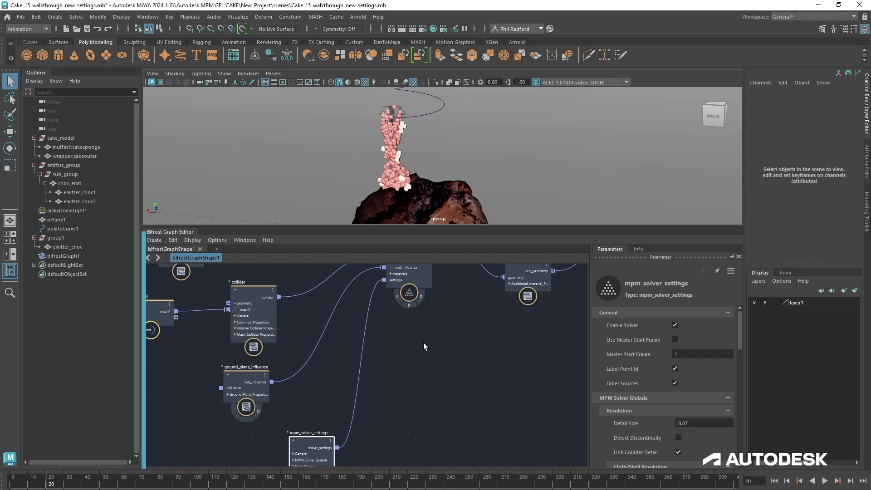
Review the settings of both gel source nodes, the simulate_mpm output chain and the solver settings in the graph
middle_click_drag(426, 345, 410, 480, "alt")
left_click(260, 352)
middle_click_drag(275, 287, 278, 413)
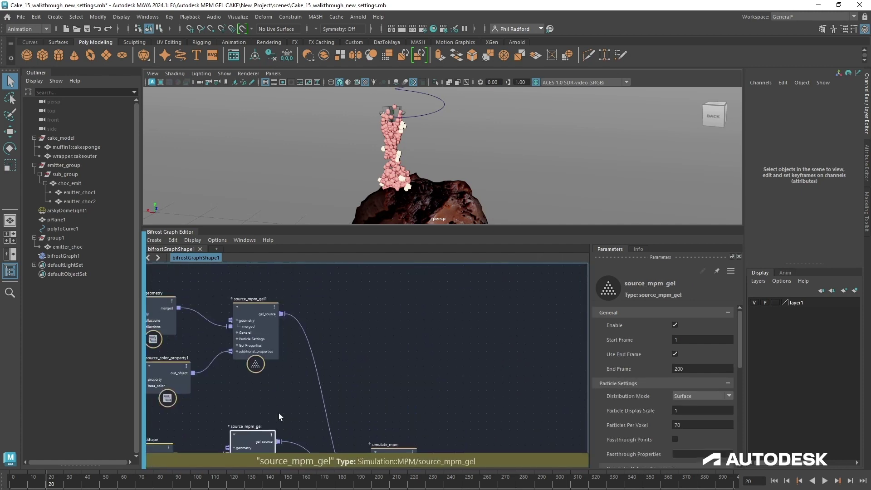
left_click(258, 315)
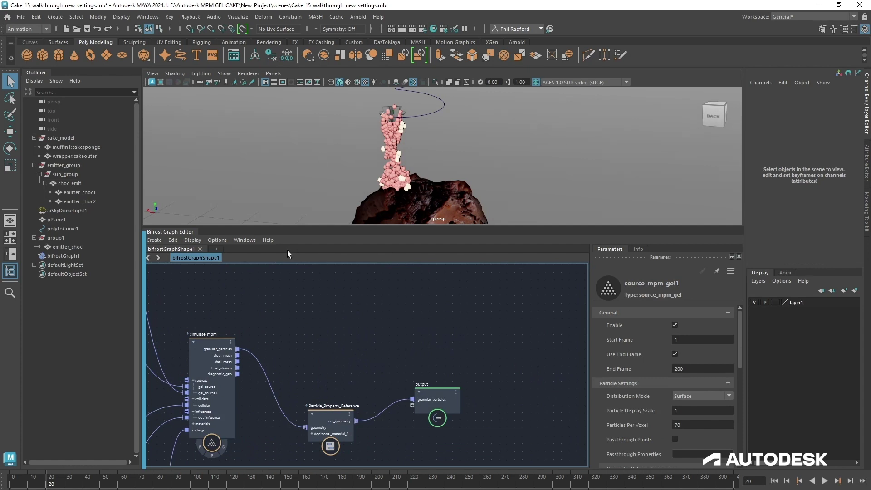
middle_click_drag(319, 361, 506, 282)
middle_click_drag(442, 399, 397, 288)
left_click(272, 457)
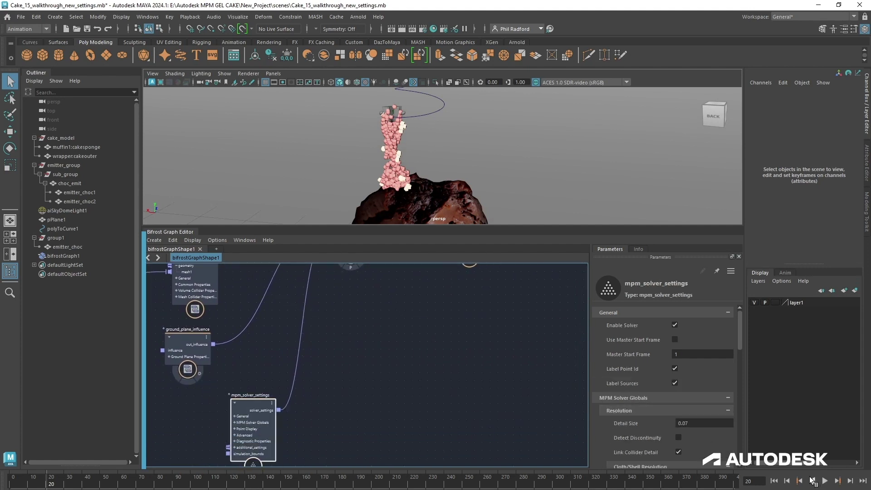
Return to frame 1, enlarge the viewport to show the whole cupcake, and set the playblast end time to 250
left_click(773, 481)
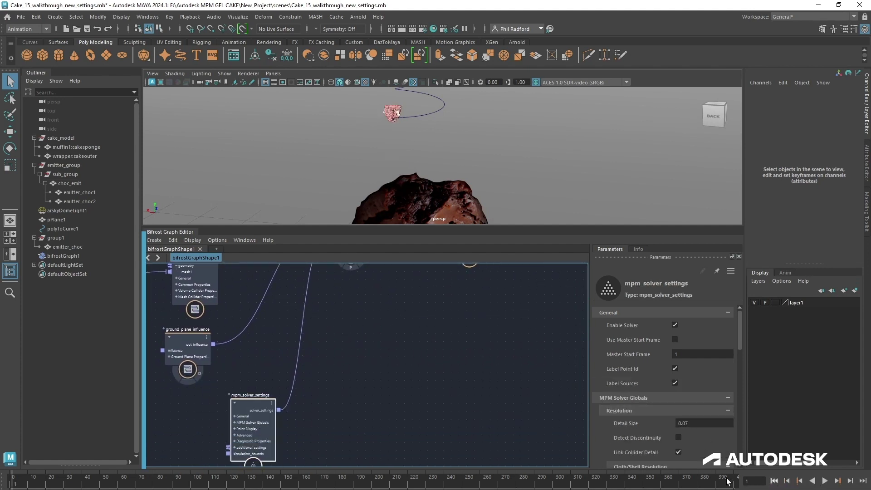
left_click_drag(450, 226, 450, 354)
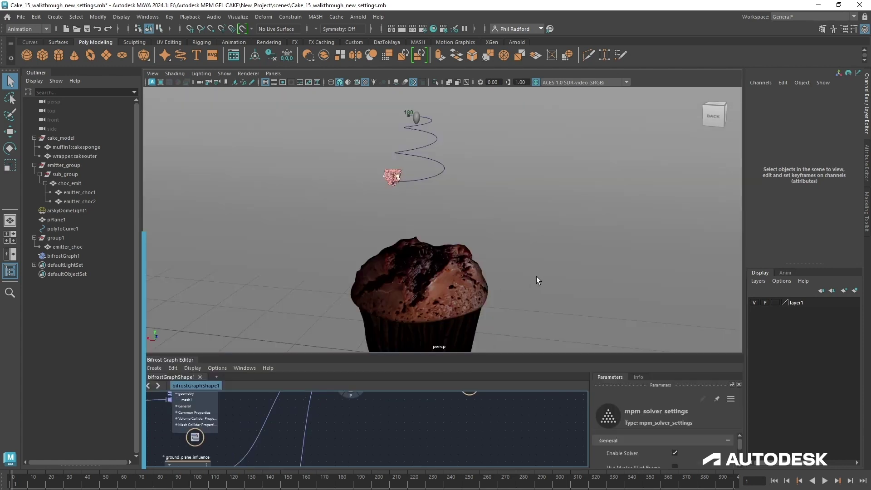
left_click(147, 17)
left_click(239, 181)
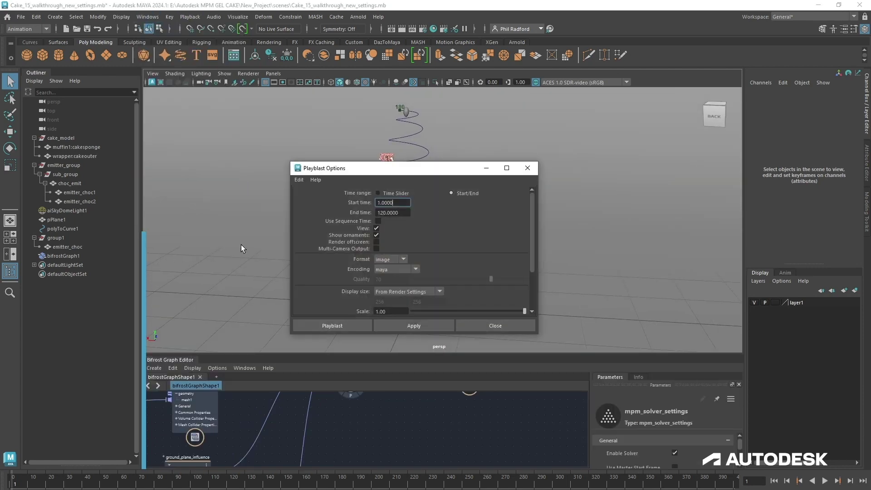
key("Tab")
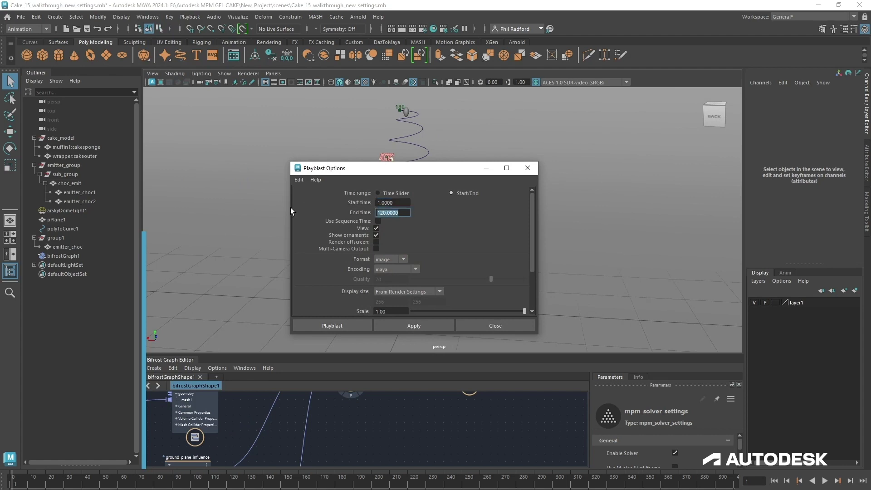
type("250")
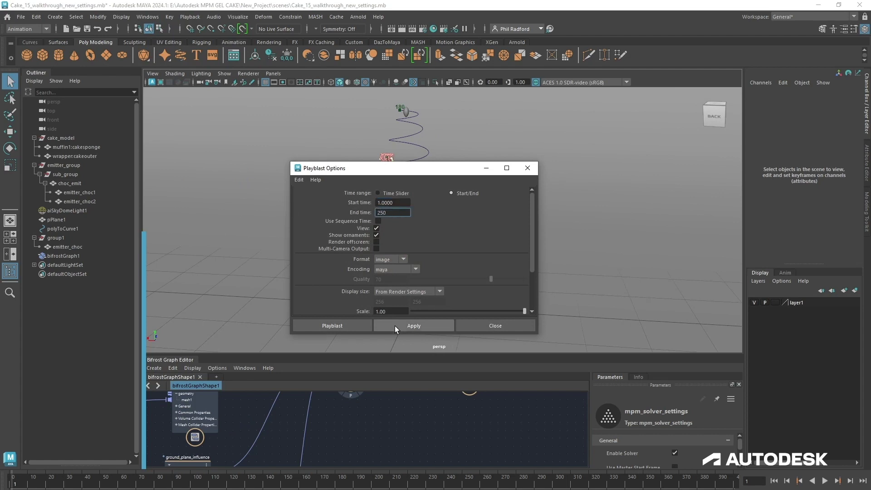
Name the playblast movie file Cake_15_verion800 and render the playblast
scroll(447, 262, "down", 3)
left_click_drag(478, 299, 418, 298)
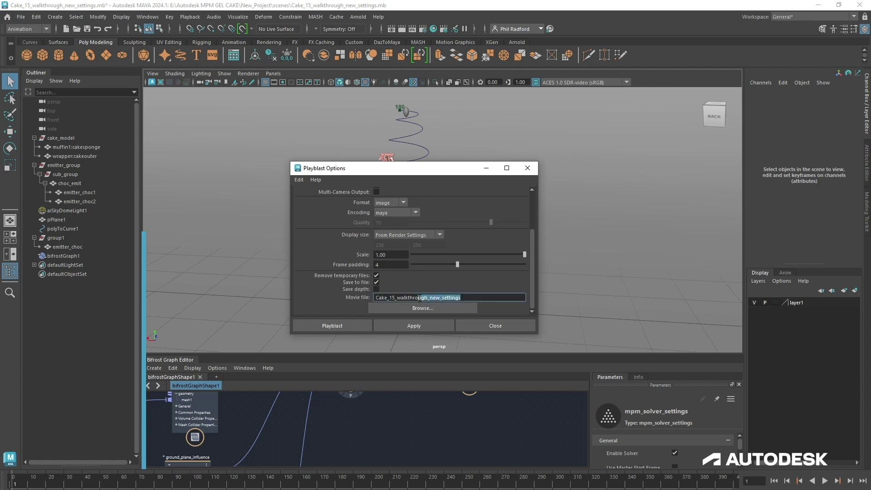
type("verion800")
left_click(425, 328)
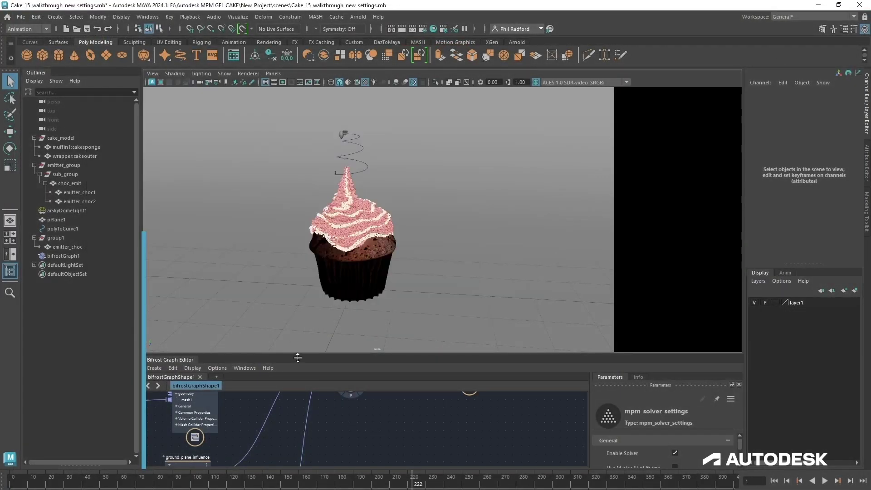
Enlarge the Bifrost graph area again and set the vertical gravity in mpm_solver_settings to -5.8
left_click_drag(297, 358, 315, 285)
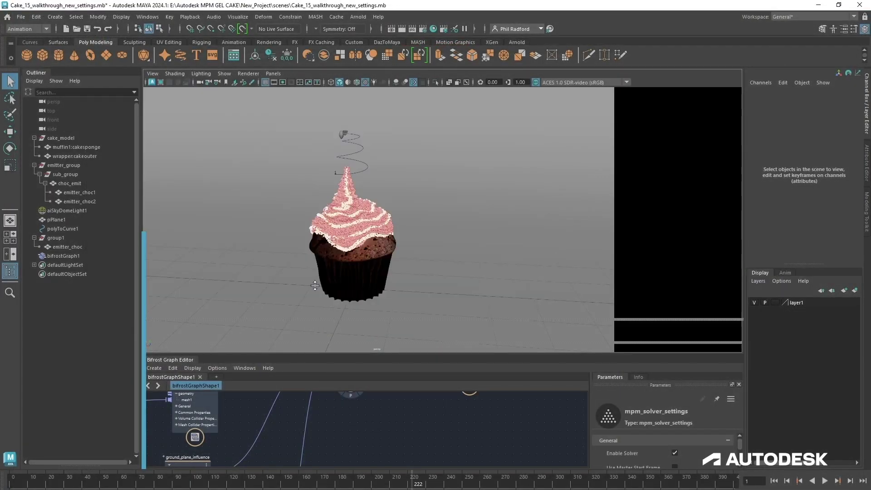
left_click_drag(321, 237, 320, 237)
middle_click_drag(365, 382, 344, 328, "alt")
left_click_drag(218, 373, 233, 383)
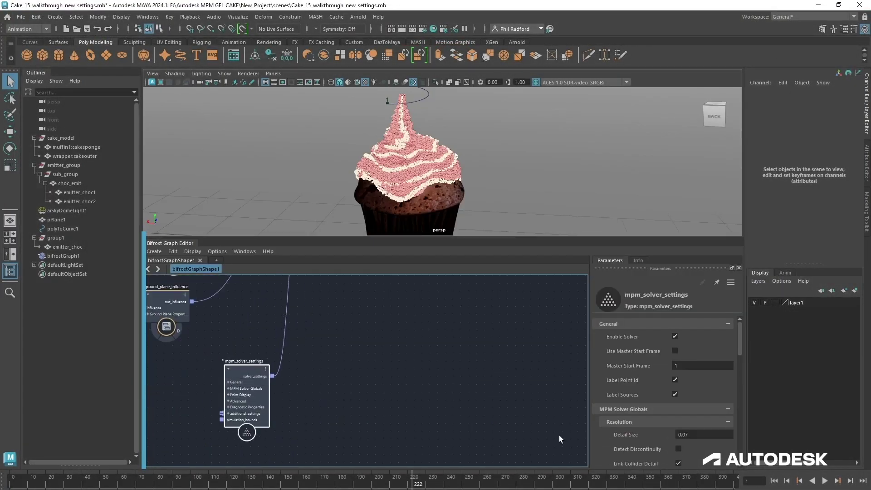
scroll(653, 369, "down", 2)
scroll(653, 369, "down", 3)
left_click(699, 372)
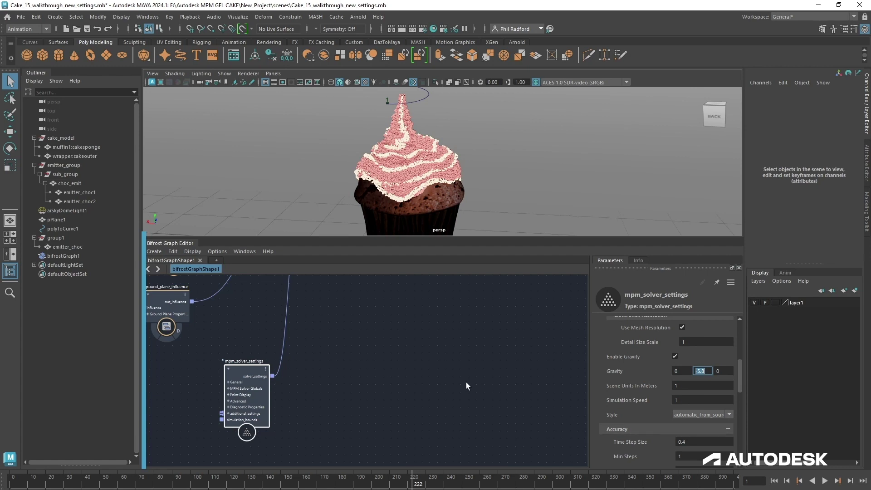
Lower the Detail Size in mpm_solver_settings to 0.05
middle_click_drag(347, 353, 346, 452)
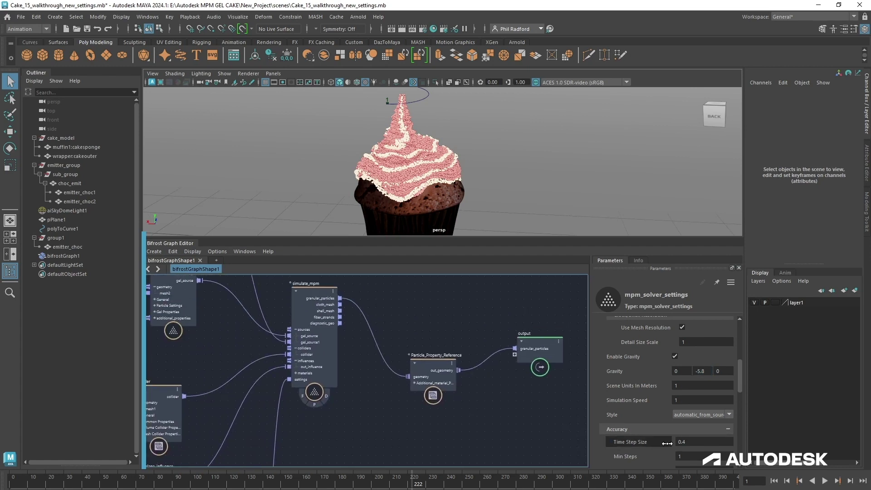
scroll(687, 361, "up", 5)
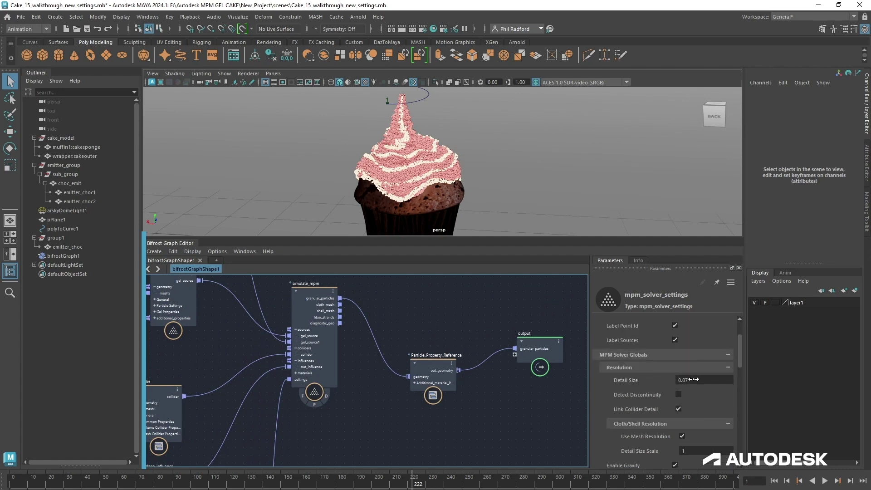
left_click(693, 379)
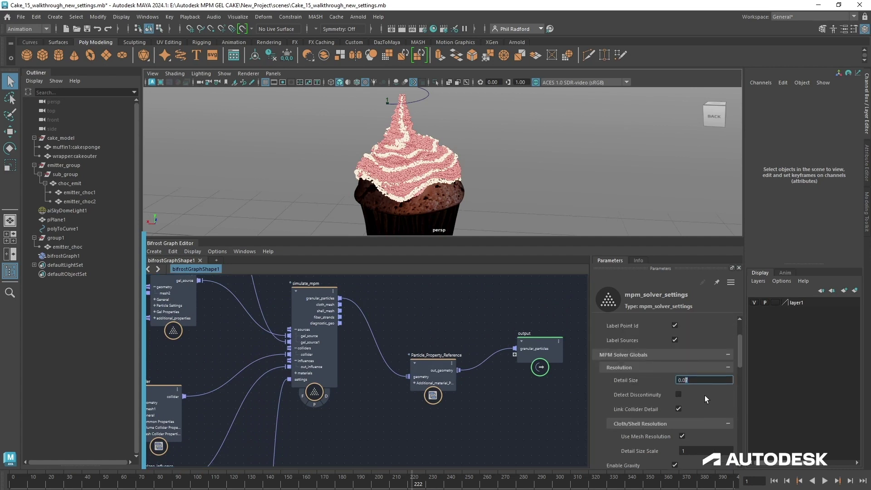
Return to frame 1, enlarge the viewport to show the whole cupcake, and render another playblast with the current options
left_click(771, 482)
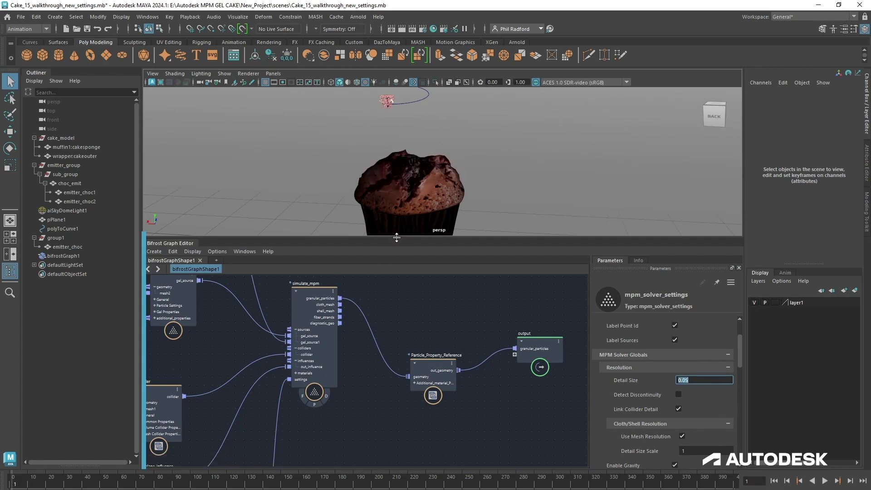
left_click_drag(393, 236, 381, 354)
left_click(147, 17)
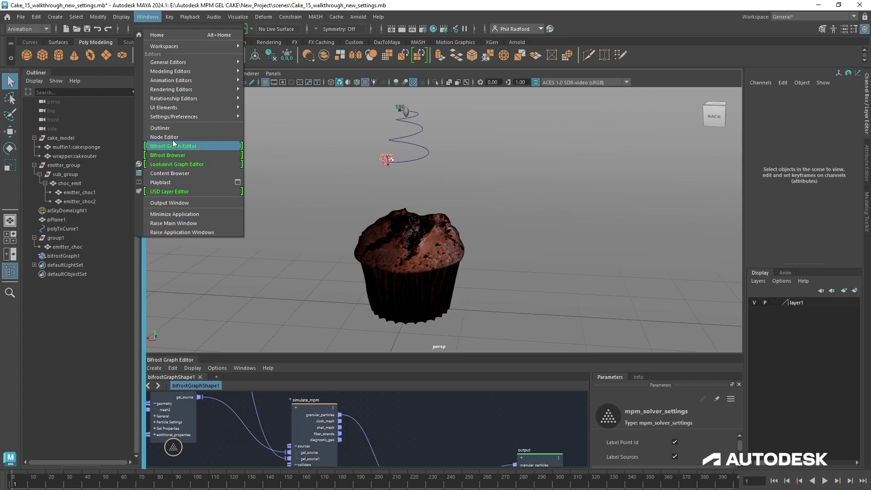
left_click(175, 184)
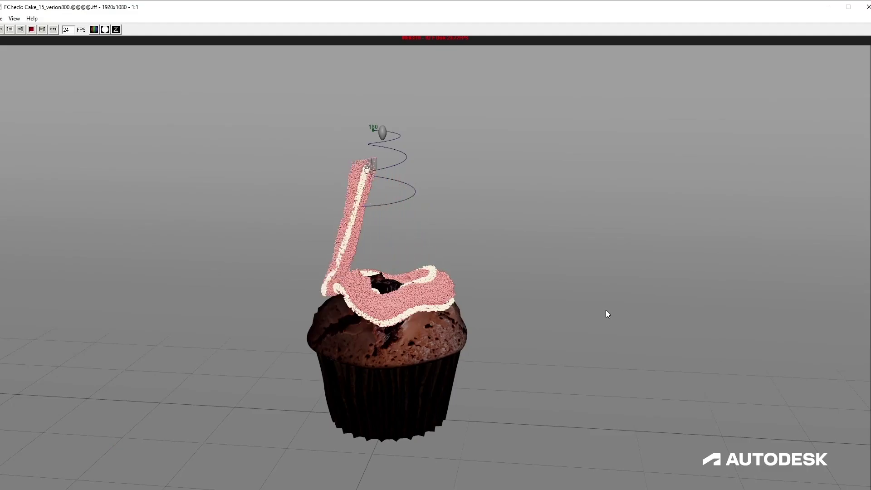
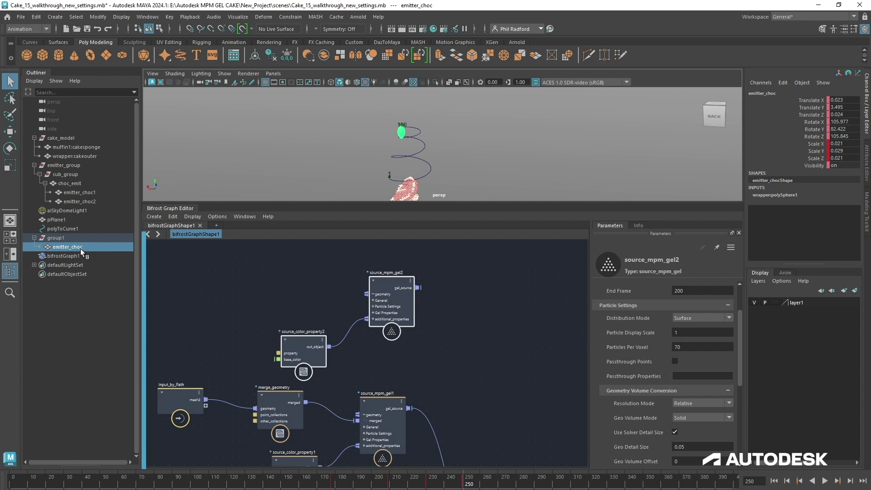
Connect emitter_choc to the geometry input of source_mpm_gel2 and feed its gel_source output into the sources of simulate_mpm
left_click_drag(80, 248, 365, 294)
middle_click_drag(449, 366, 322, 218)
left_click_drag(385, 424, 391, 288)
middle_click_drag(360, 269, 361, 352)
middle_click_drag(322, 304, 359, 340)
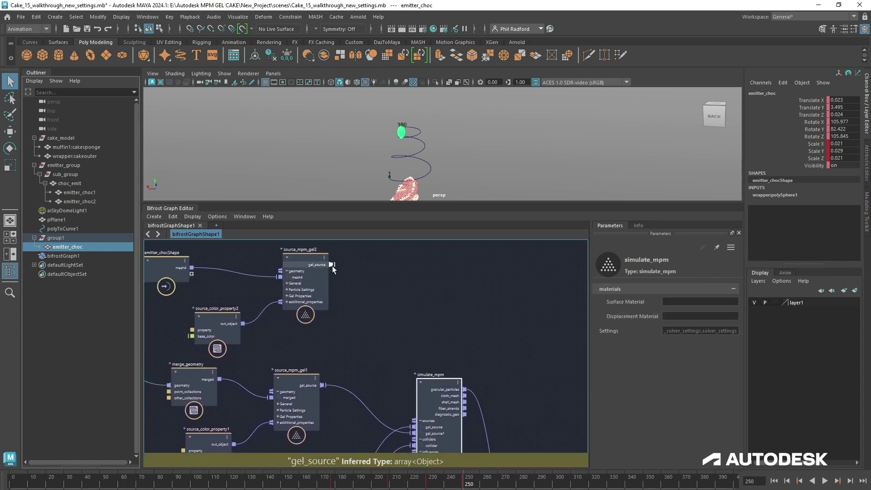
left_click_drag(332, 266, 417, 420)
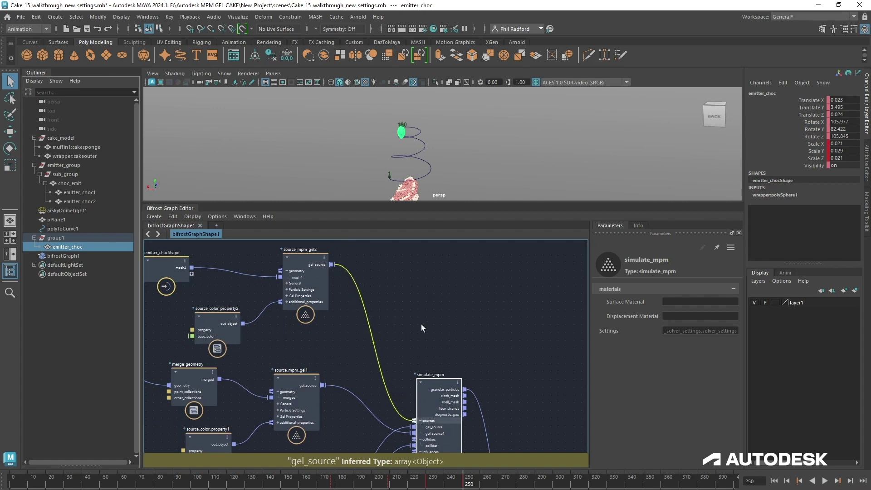
Set the base color of source_color_property2 to a dark chocolate brown (RGB 0.077, 0.031, 0.022) sampled with the eyedropper
left_click_drag(218, 334, 249, 350)
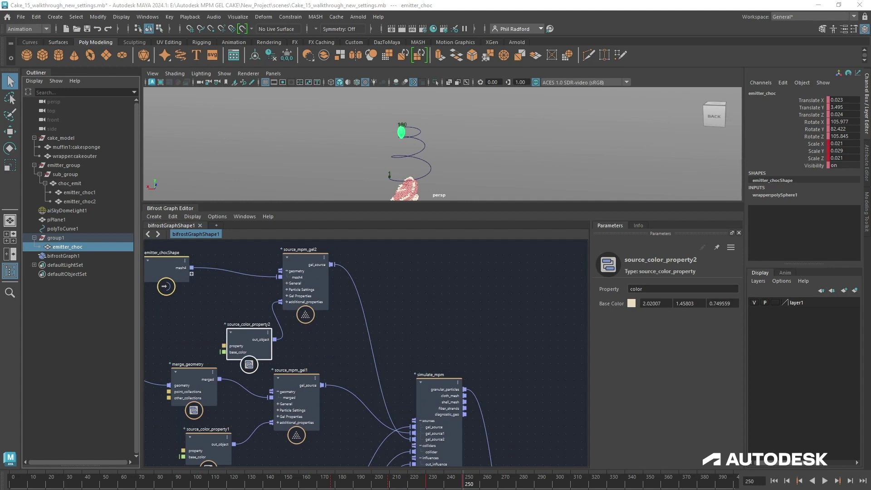
left_click(631, 304)
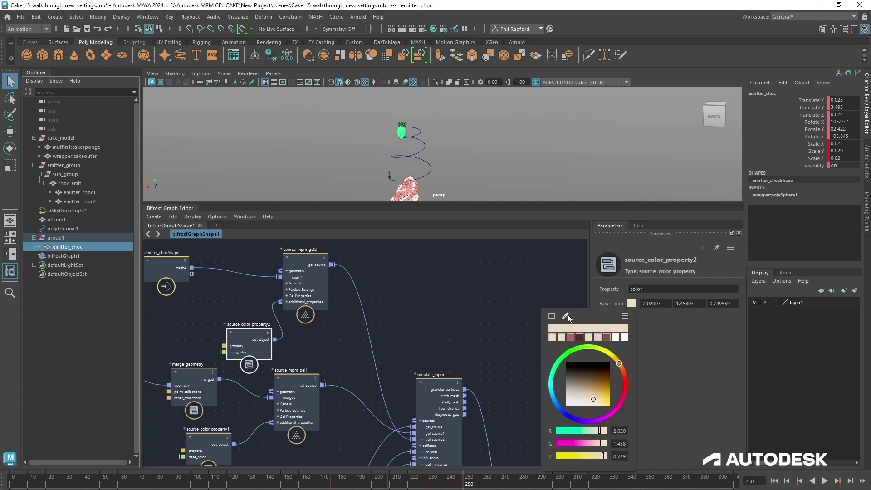
left_click(565, 315)
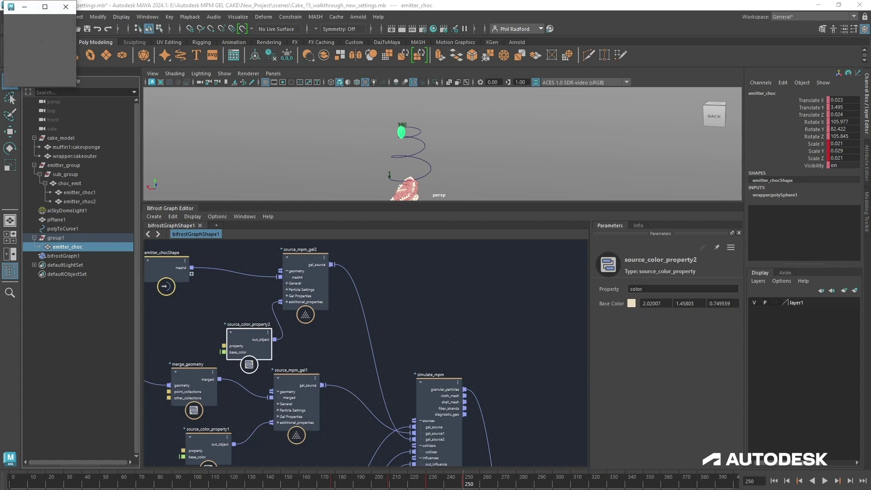
left_click(477, 297)
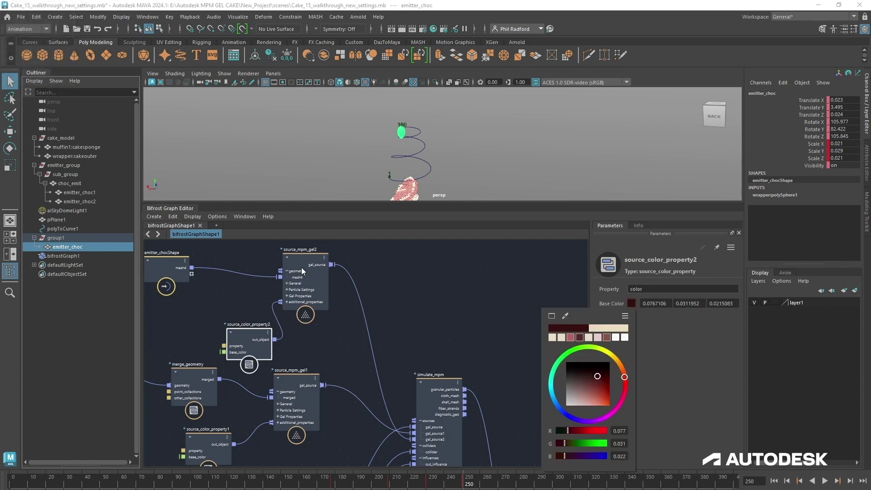
Move the source_mpm_gel2 node farther from emitter_chocShape and source_color_property2 to tidy the Bifrost graph
left_click_drag(301, 268, 312, 268)
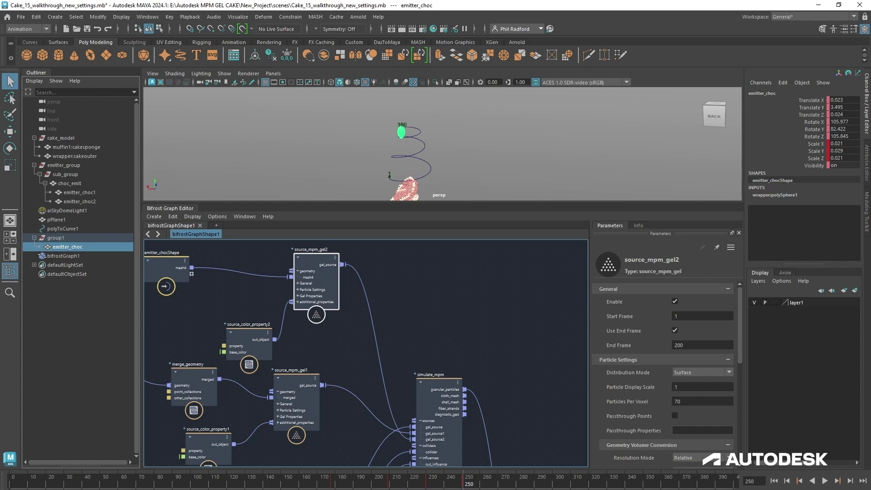
left_click_drag(300, 277, 317, 268)
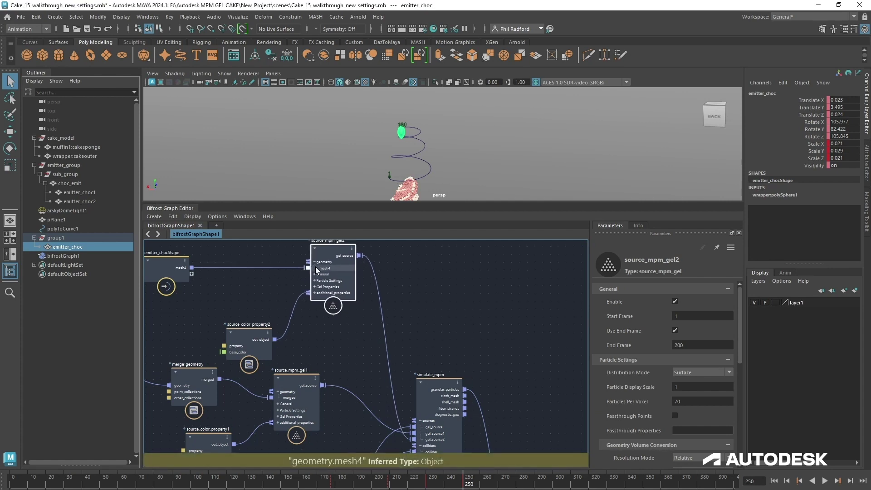
middle_click_drag(394, 274, 406, 281, "alt")
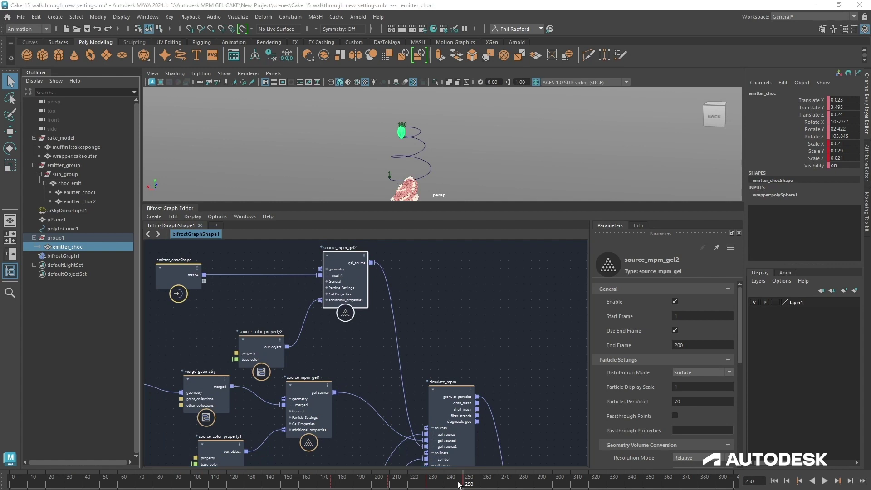
Scrub the timeline to frame 240 and set the Start Frame of source_mpm_gel2 to 235
mouse_move(459, 482)
left_mouse_down()
mouse_move(427, 486)
mouse_move(444, 488)
left_mouse_up()
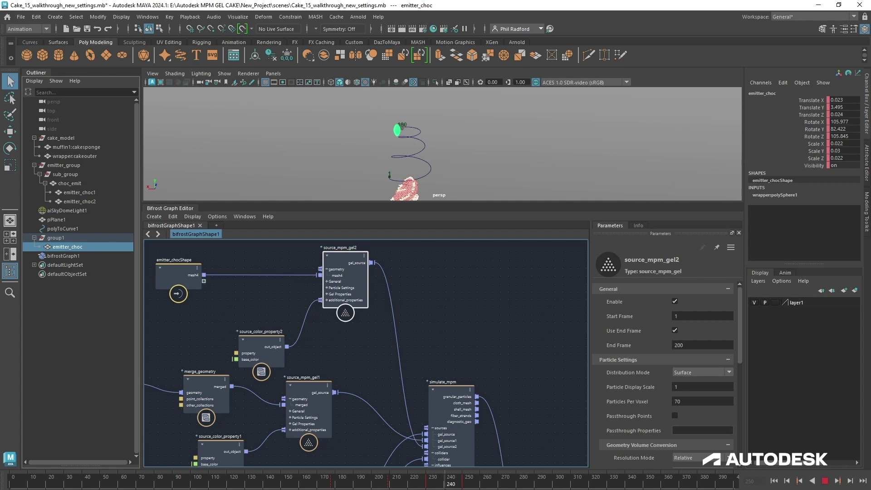
double_click(689, 316)
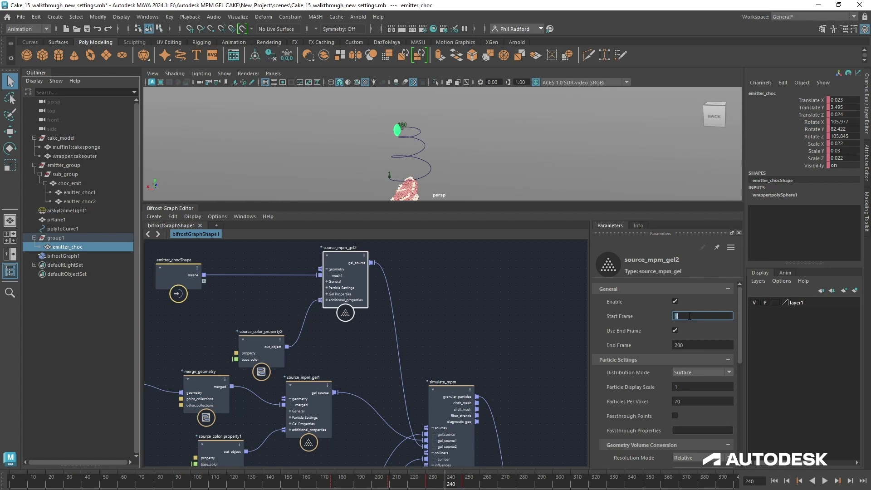
type("235")
key("Return")
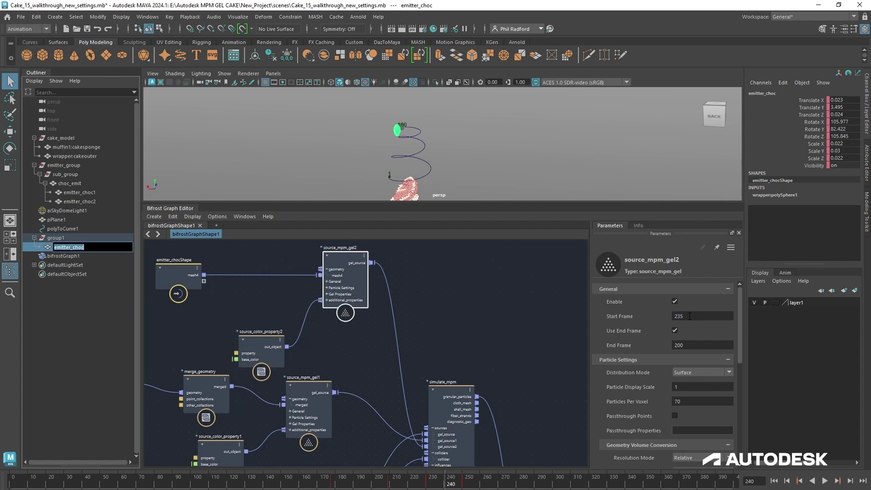
Play the emitter animation to about frame 348 and set the End Frame of source_mpm_gel2 to 340
left_click(446, 480)
key("alt+v")
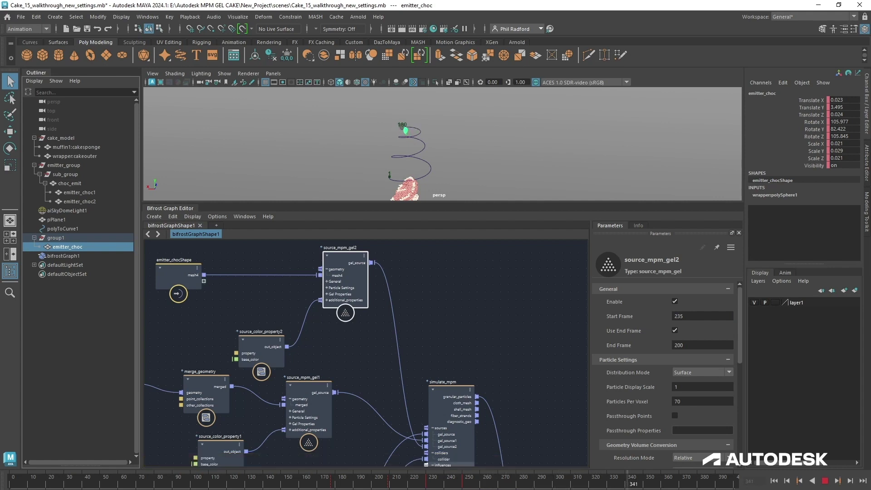
key("alt+v")
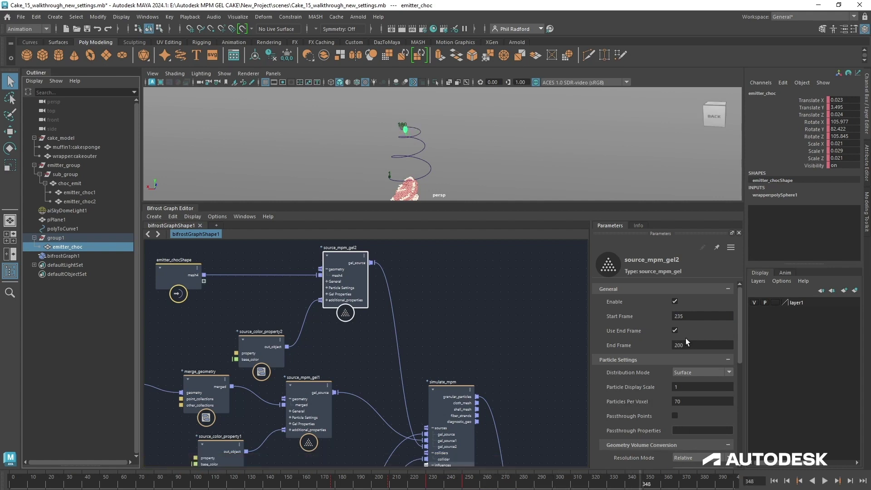
left_click(695, 345)
type("340")
key("Return")
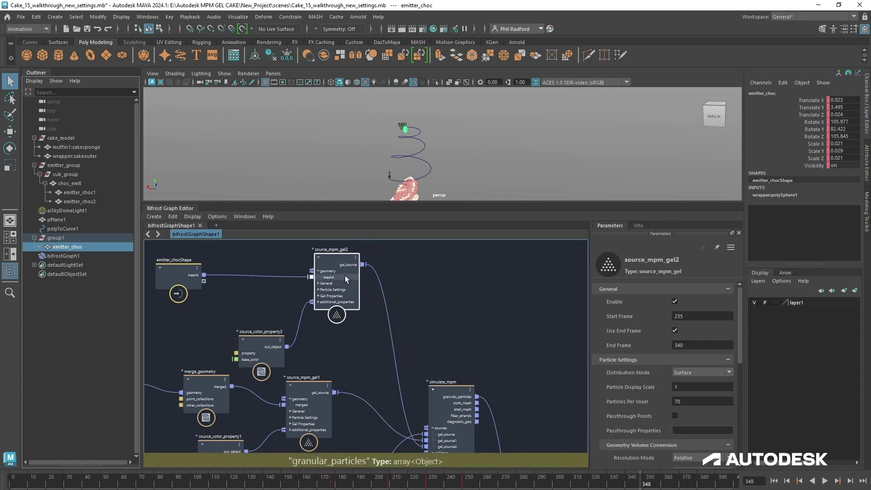
Set the Viscosity in the Gel Properties of source_mpm_gel2 to 0.016
left_click_drag(345, 275, 339, 268)
scroll(634, 375, "down", 2)
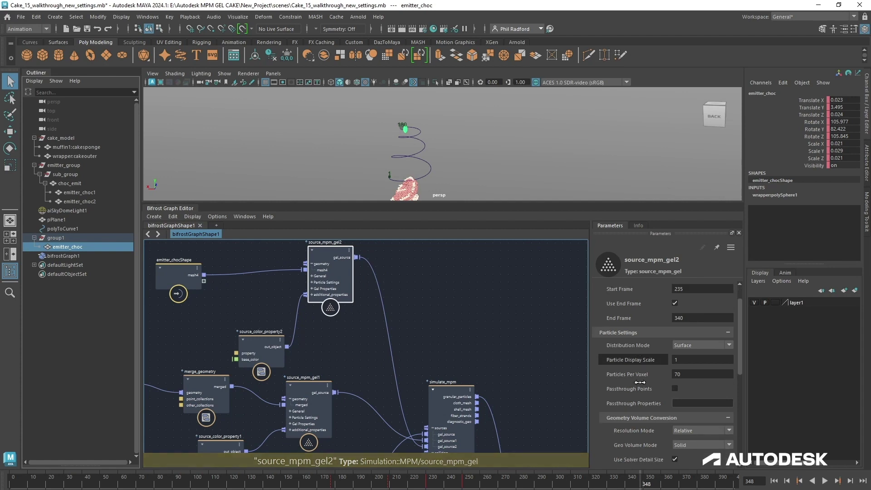
scroll(634, 375, "down", 1)
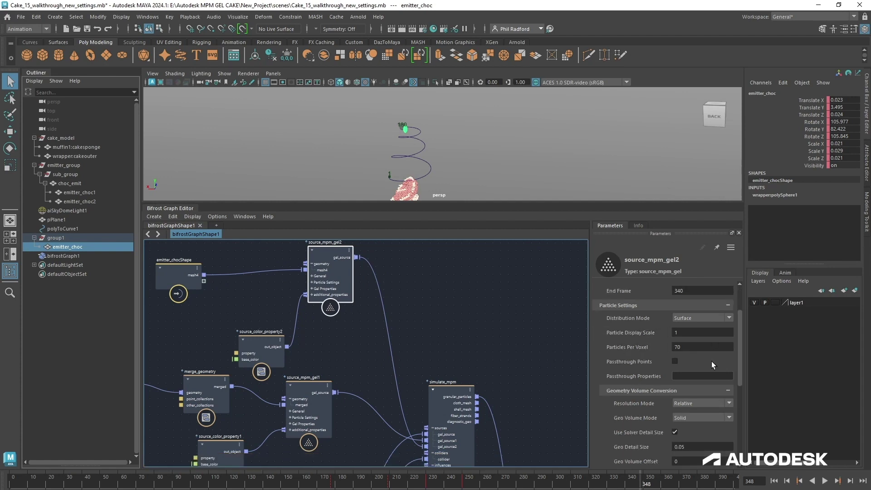
scroll(627, 366, "down", 5)
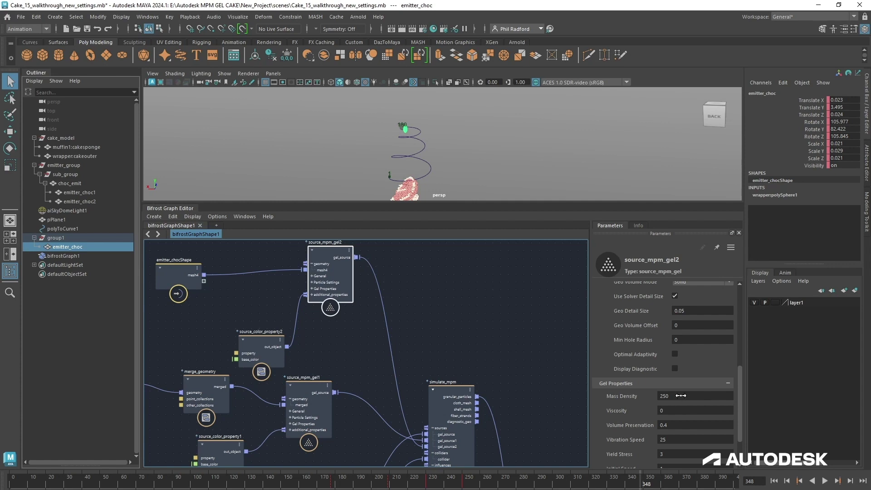
scroll(676, 381, "down", 3)
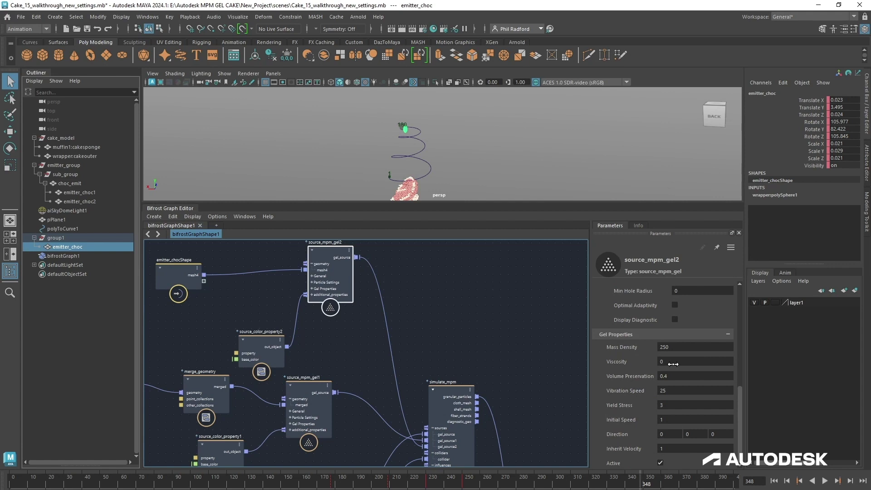
left_click(673, 363)
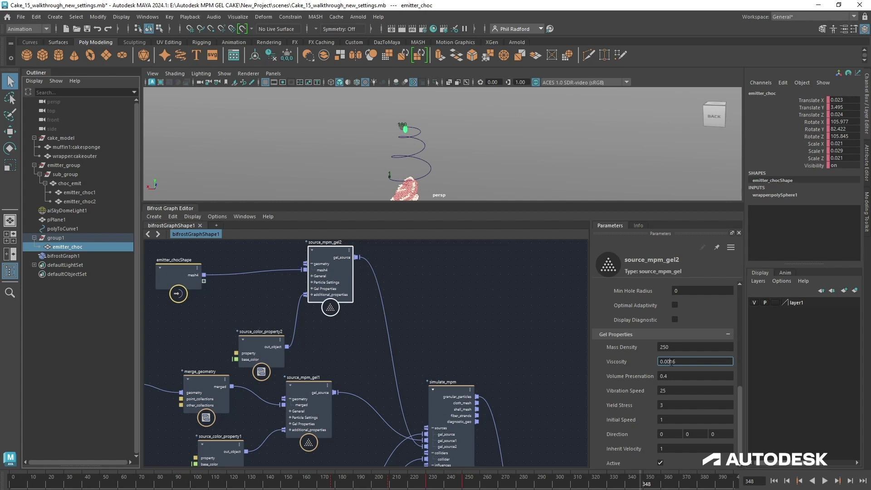
key("BackSpace")
key("Tab")
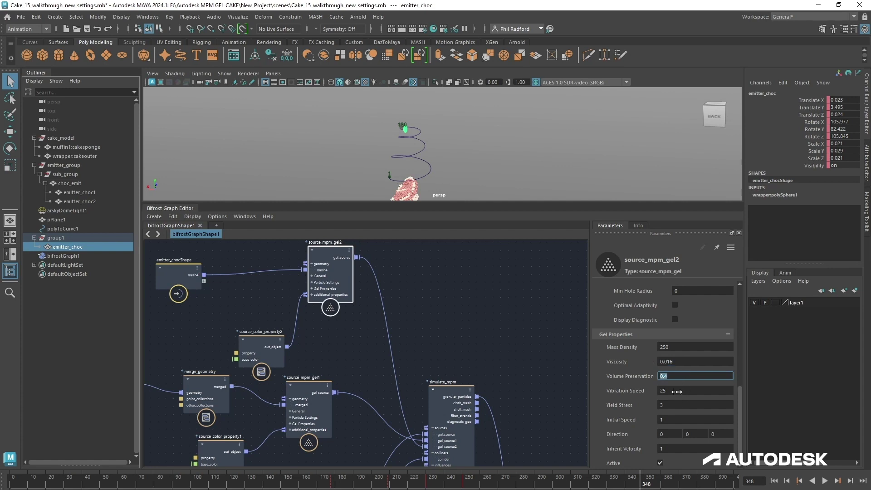
Lower the Yield Stress of source_mpm_gel2 to 0.07, leaving Volume Preservation and Vibration Speed as they are
key("Tab")
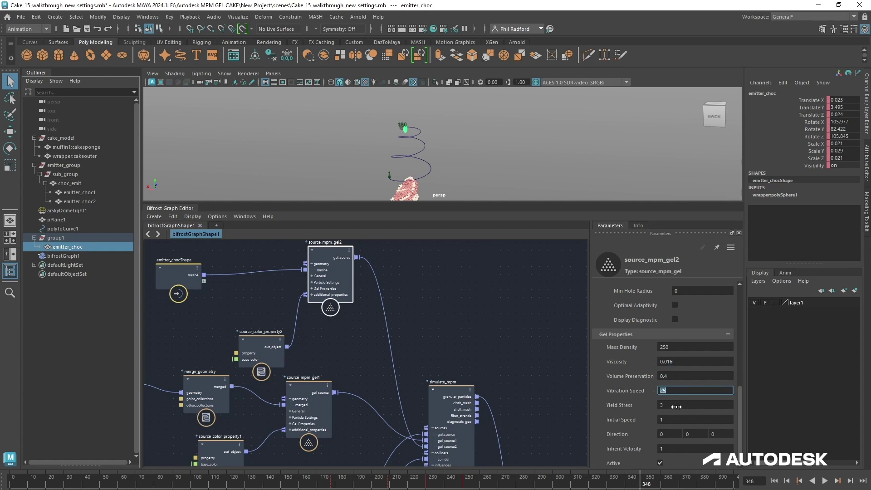
key("Tab")
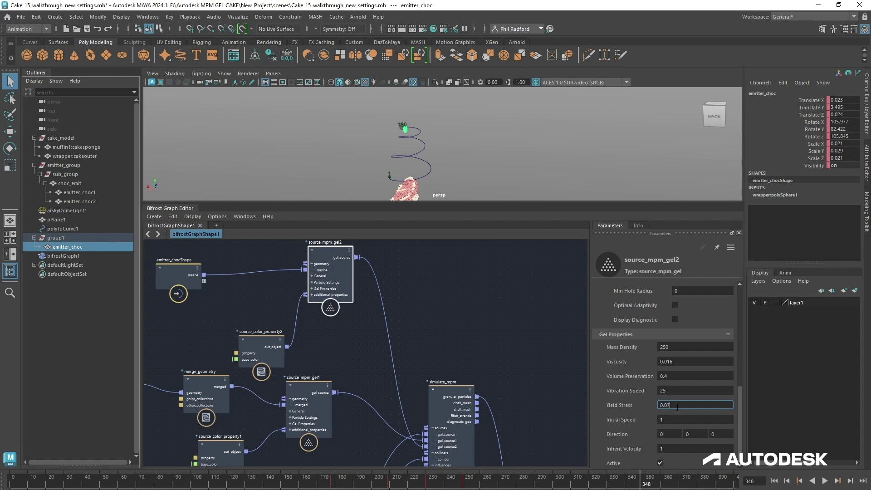
key("Return")
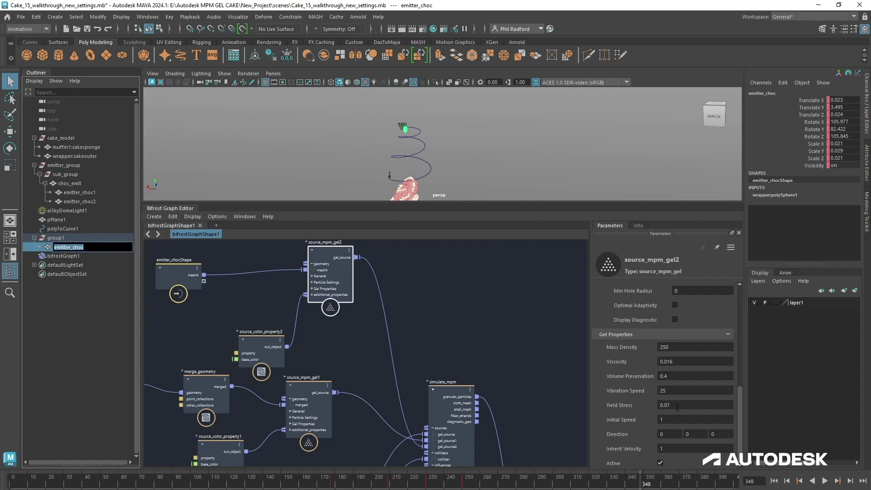
key("Return")
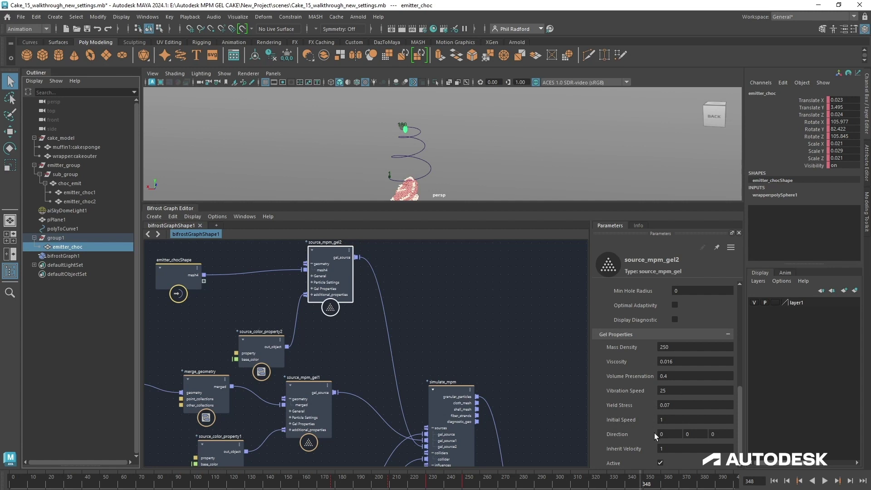
Set the Inherit Velocity of source_mpm_gel2 to 0.5
left_click(678, 448)
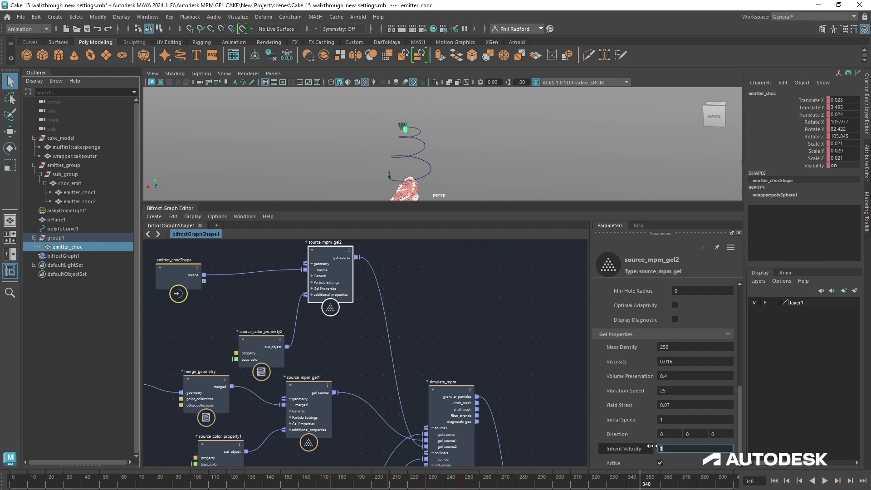
type("0.5")
key("Return")
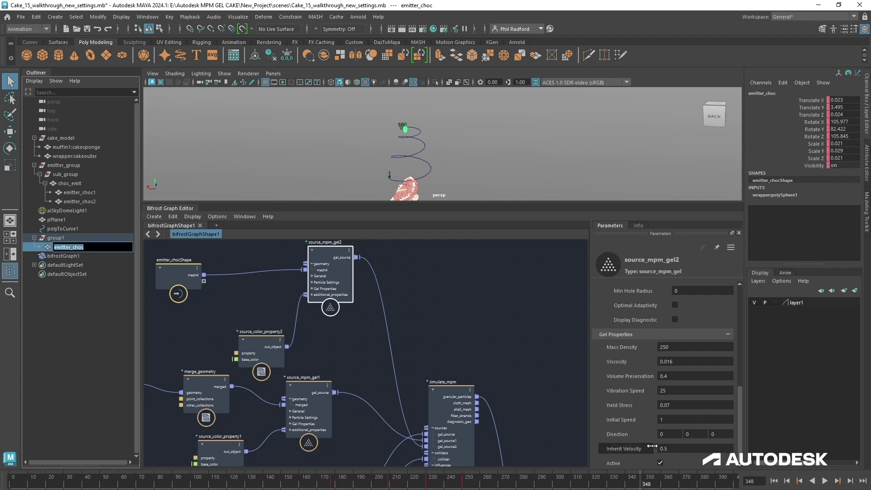
scroll(694, 408, "up", 3)
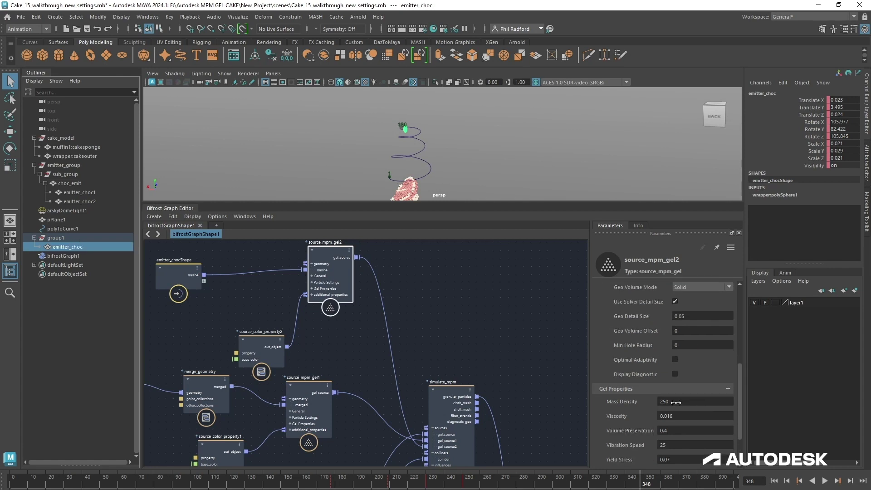
left_click(675, 403)
Enlarge the viewport, return to frame 1, and playblast the whole cupcake with the added chocolate gel, closing the player at the end
left_click_drag(444, 203, 445, 355)
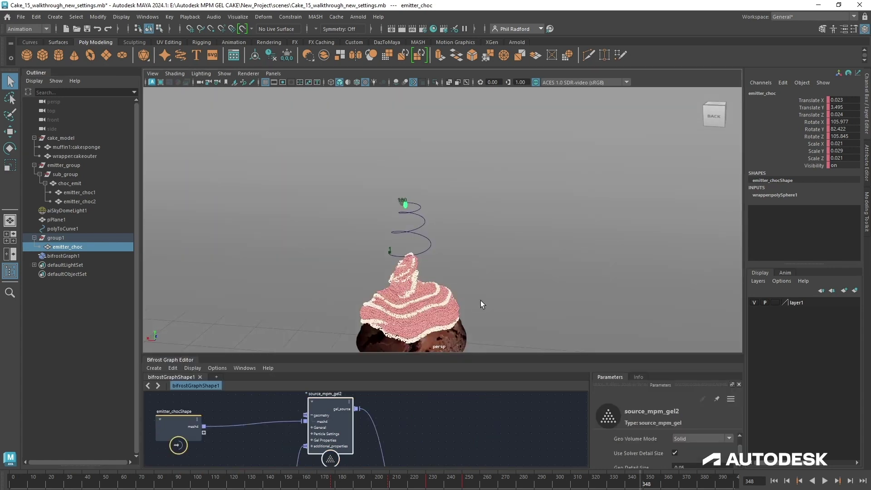
left_click(528, 210)
left_click(506, 258)
middle_click_drag(518, 303, 509, 252, "alt")
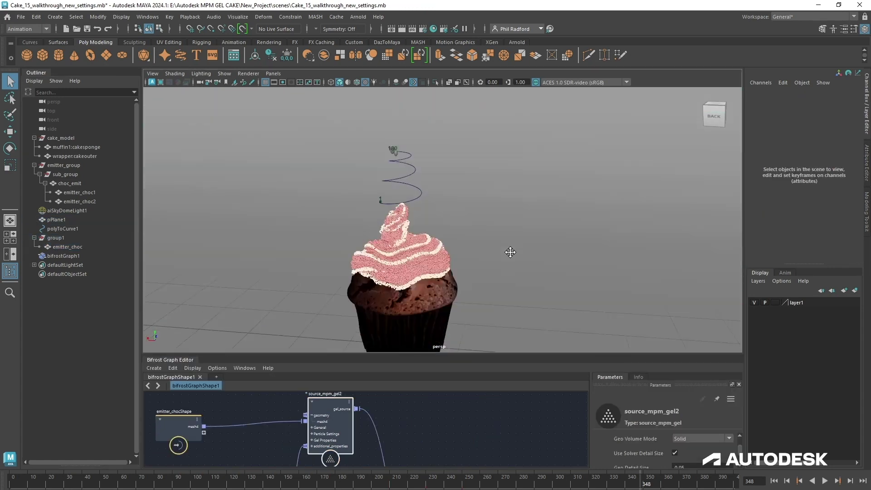
left_click_drag(509, 253, 515, 254, "alt")
left_click(774, 480)
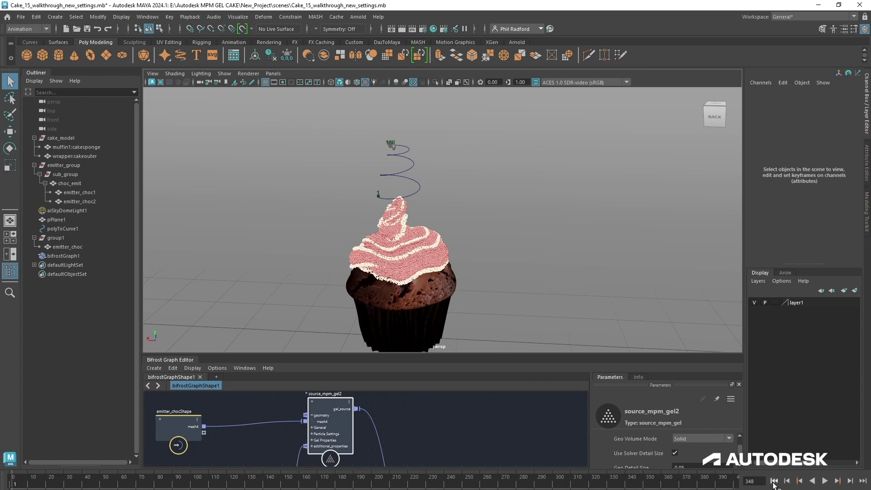
left_click(139, 21)
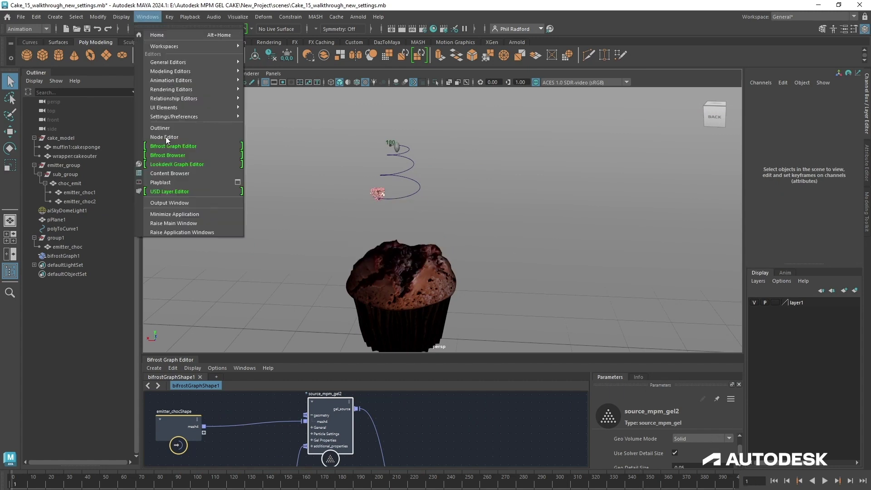
left_click(187, 179)
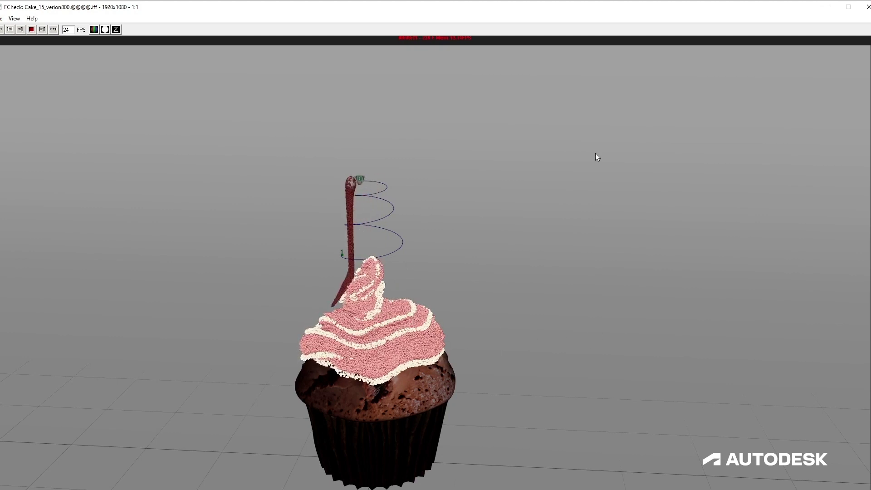
left_click(864, 8)
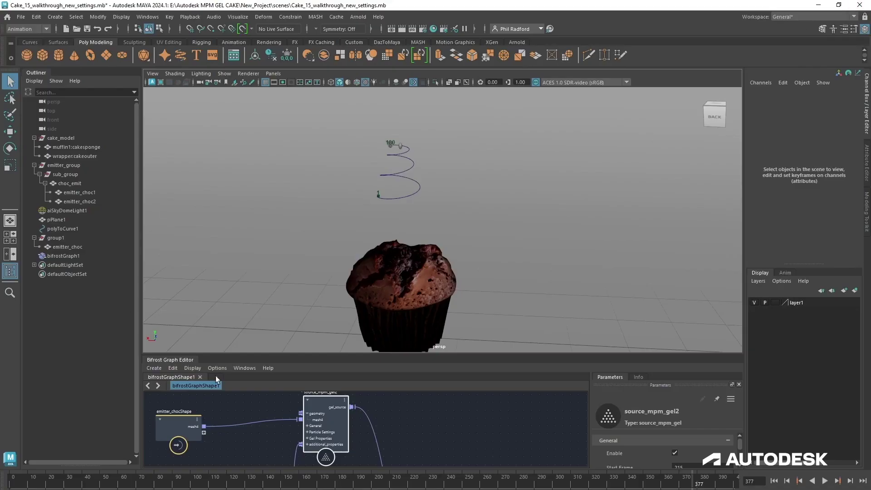
Set the Mass Density in the Gel Properties of source_mpm_gel2 to 10
left_click_drag(290, 355, 290, 190)
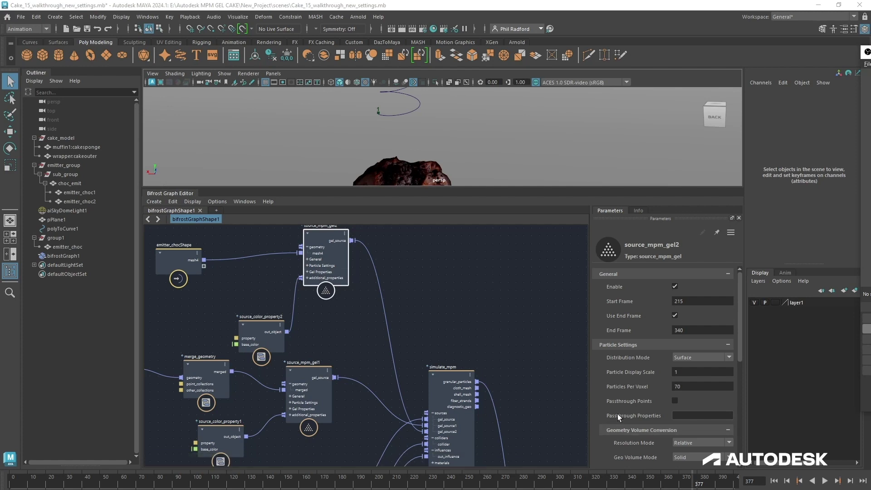
scroll(616, 414, "down", 6)
scroll(632, 366, "down", 2)
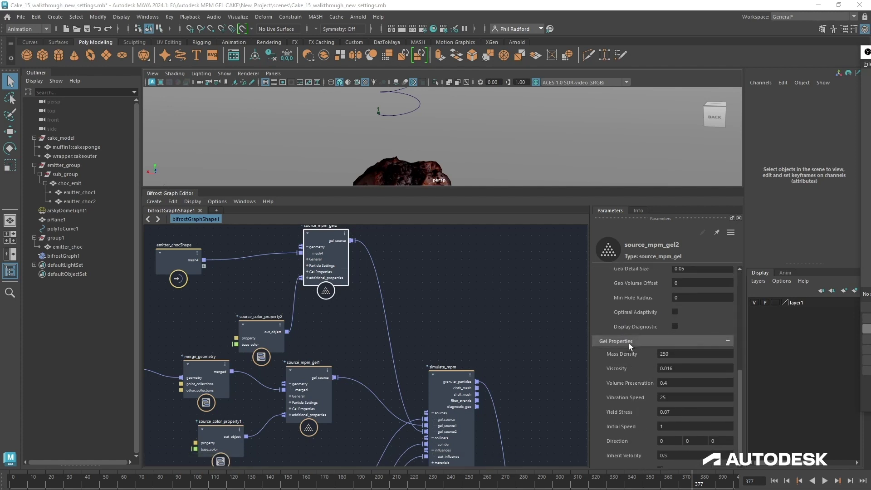
left_click(680, 353)
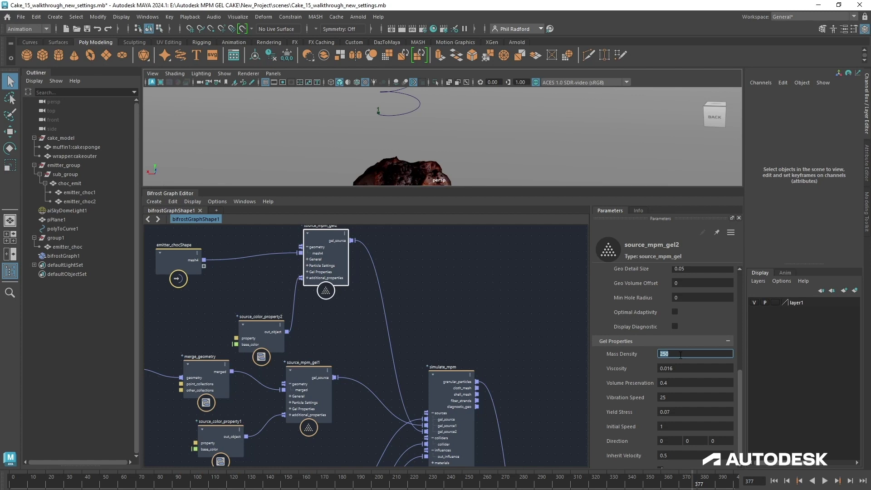
type("10")
Scrub through the animation of emitter_choc's parent group1 around frame 200, and set the Start Frame of source_mpm_gel2 to 195
left_click_drag(458, 190, 439, 275)
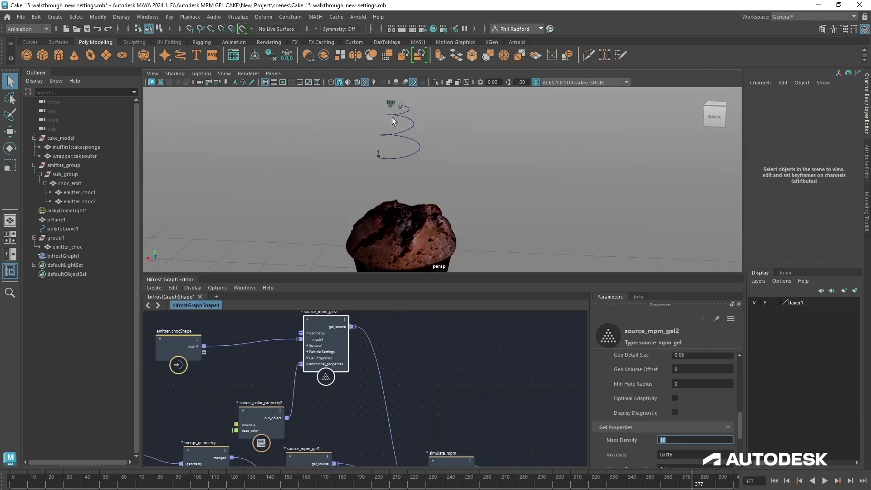
left_click(400, 107)
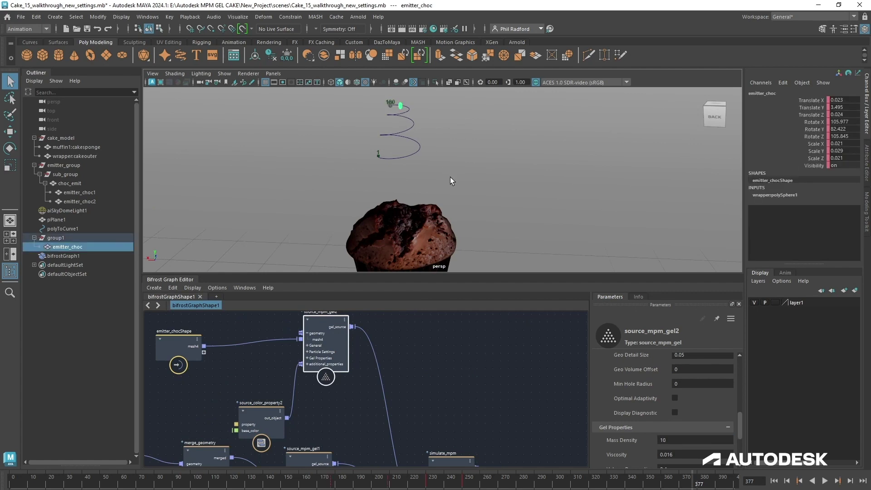
left_click(56, 237)
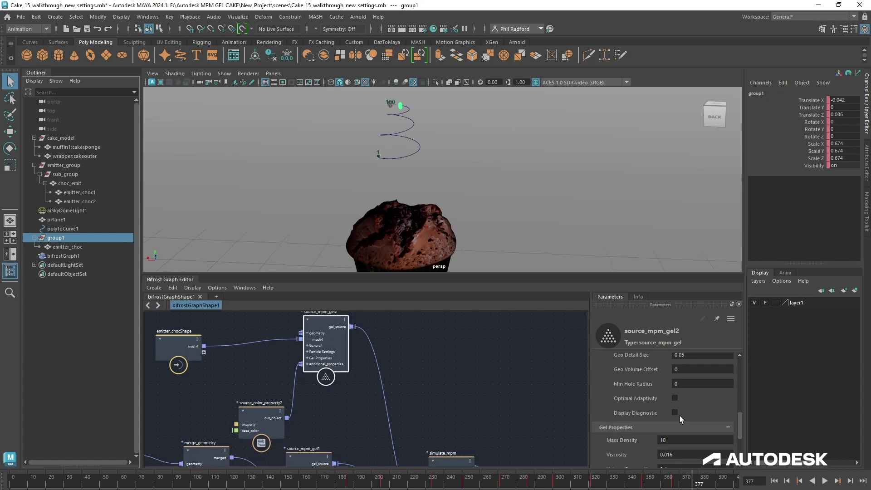
scroll(680, 419, "up", 3)
scroll(680, 419, "up", 2)
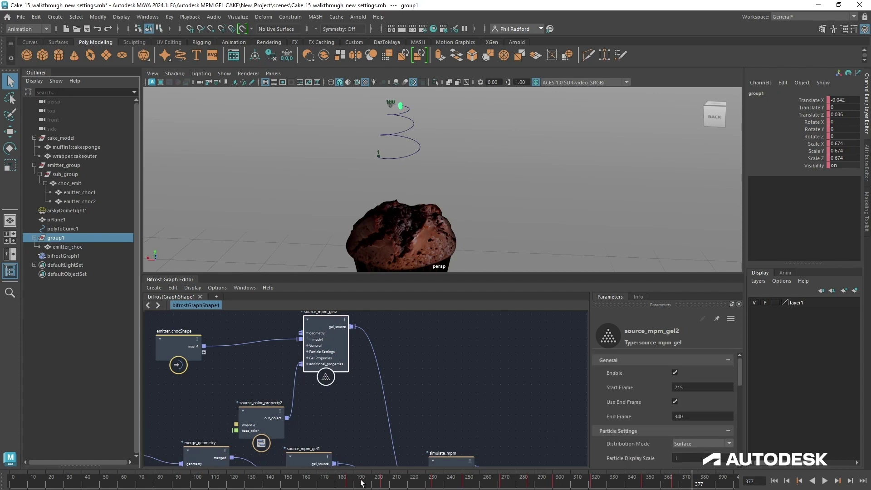
left_click_drag(349, 484, 385, 488)
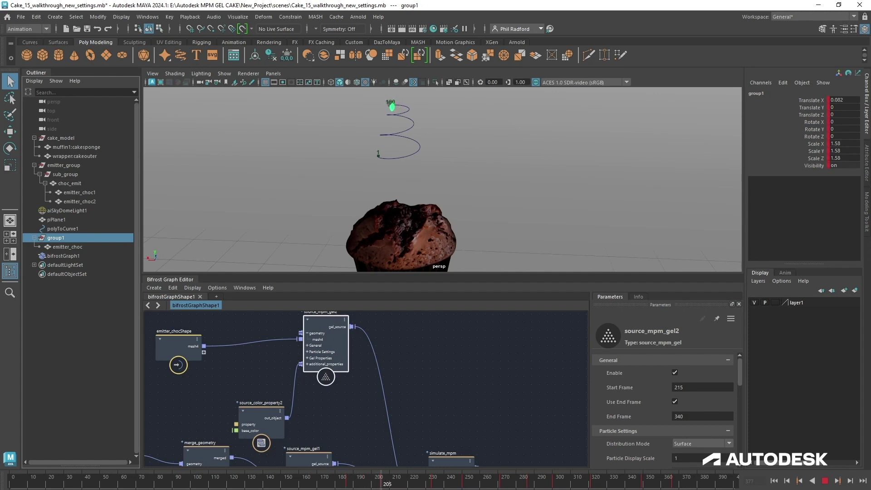
key("Escape")
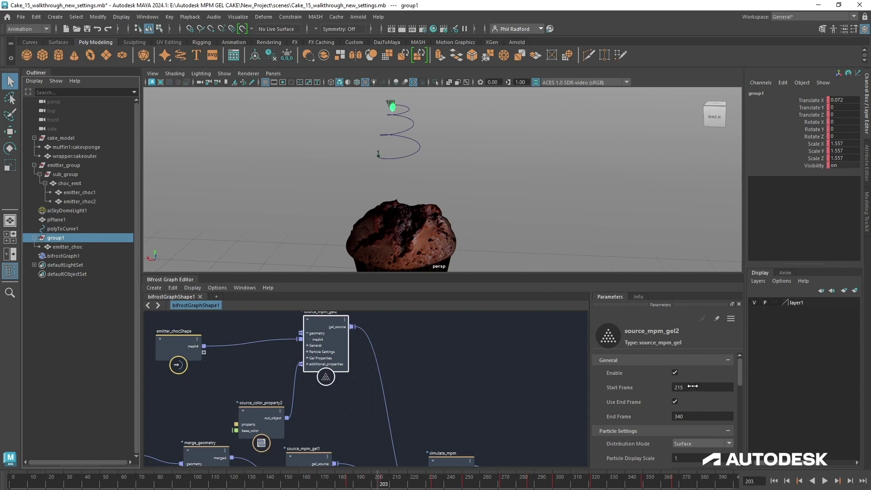
left_click(693, 386)
double_click(685, 387)
type("1")
key("Return")
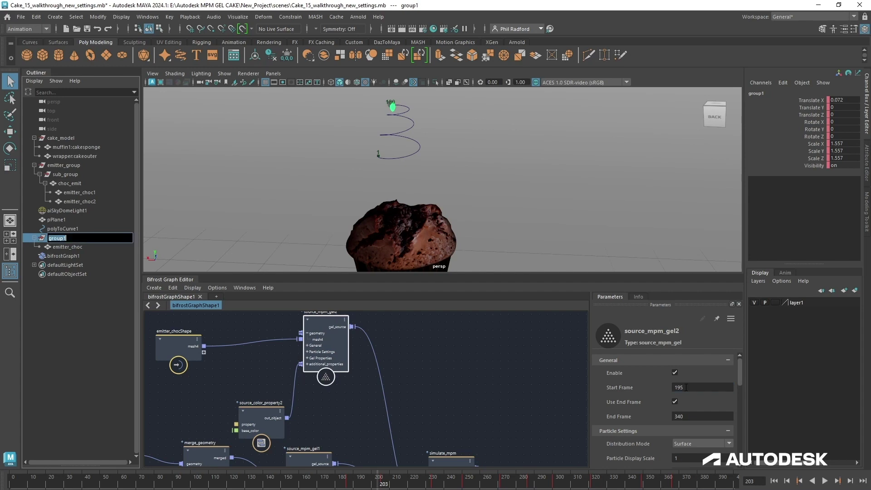
Set the resolution Detail Size of the mpm_solver_settings node to 0.04
middle_click_drag(474, 392, 434, 345)
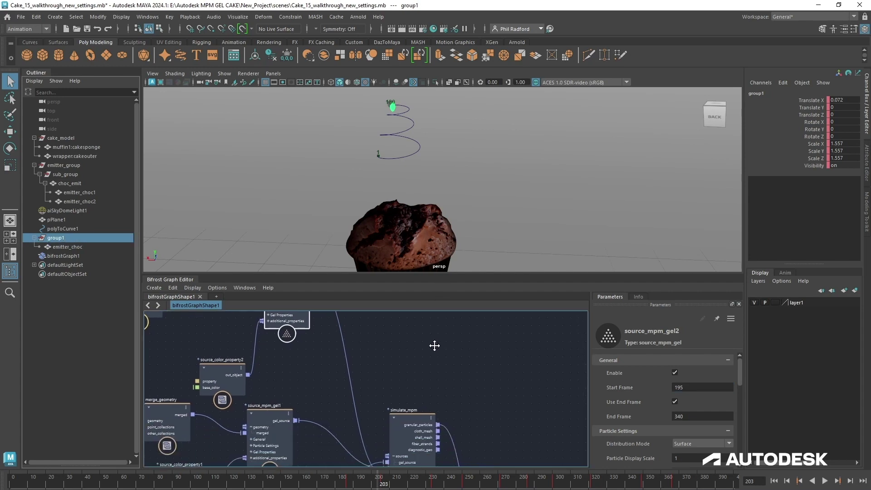
middle_click_drag(485, 394, 391, 272)
middle_click_drag(411, 390, 450, 318)
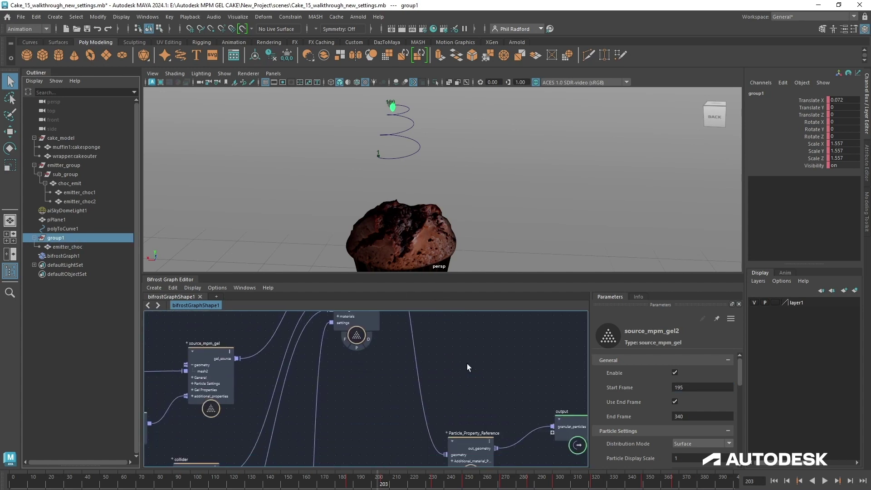
middle_click_drag(469, 392, 450, 266)
middle_click_drag(356, 404, 476, 284)
scroll(461, 396, "down", 2)
left_click(377, 408)
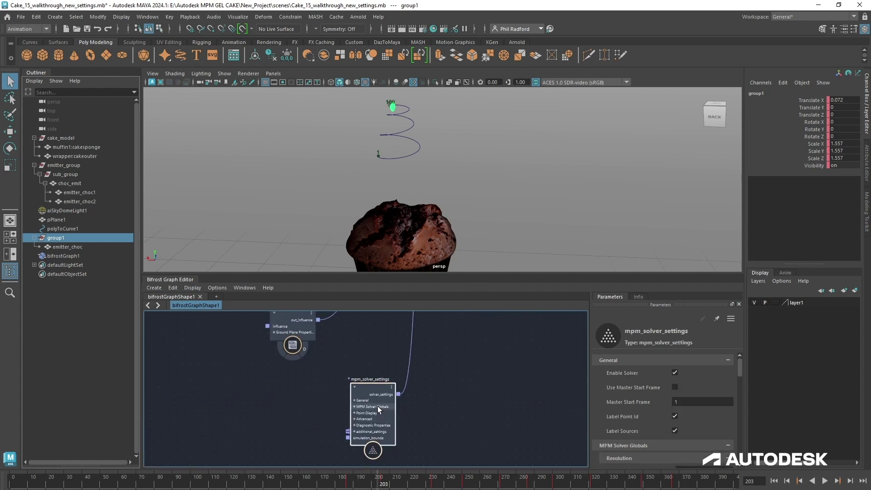
scroll(651, 415, "down", 5)
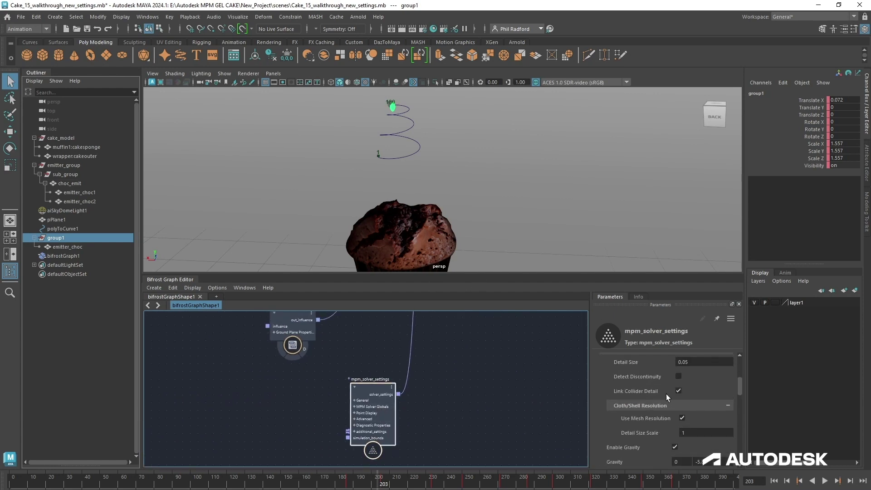
left_click(696, 362)
left_click(686, 362)
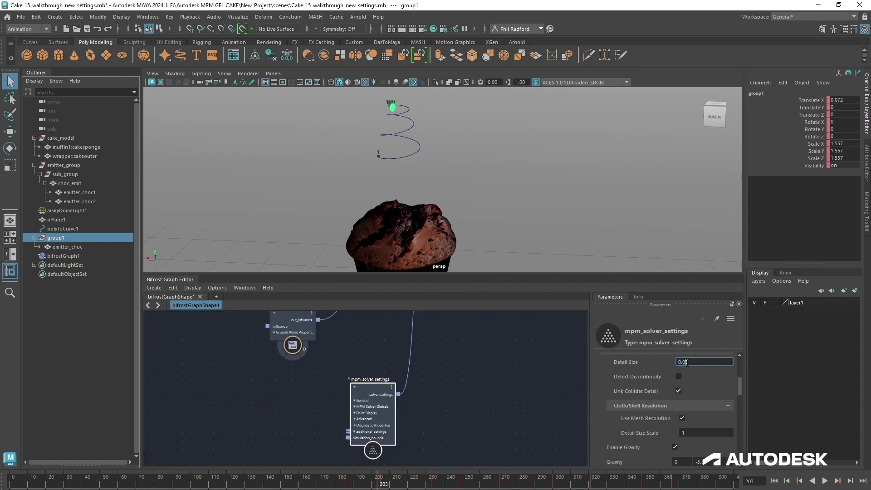
left_click(479, 370)
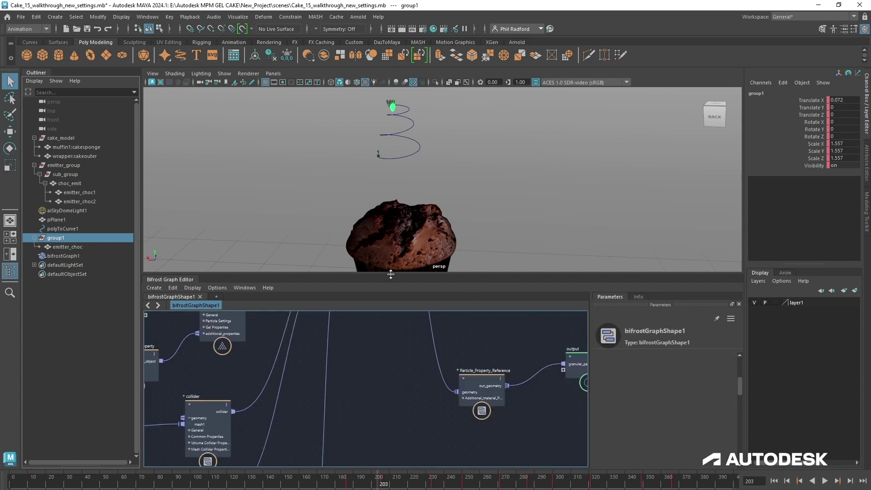
Enlarge the viewport, clear the selection, frame the whole cupcake with the emitter spiral, and playblast the updated simulation
left_click_drag(391, 274, 390, 354)
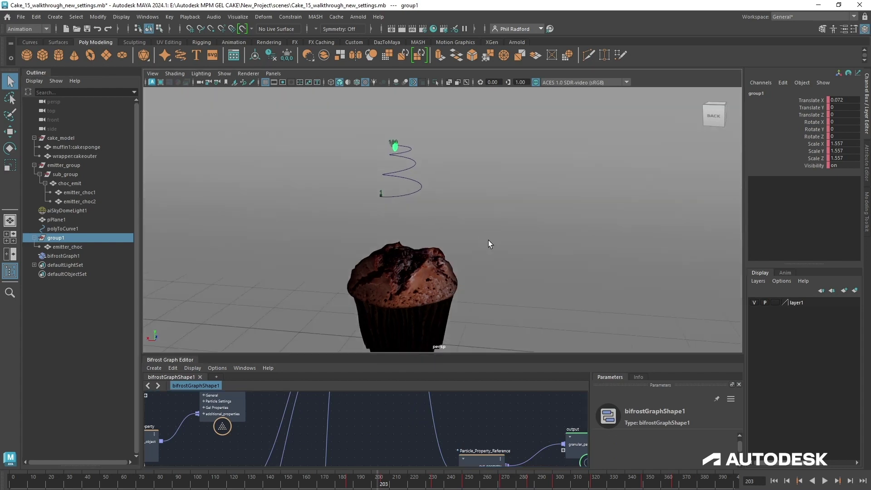
left_click(516, 170)
mouse_move(486, 236)
left_mouse_down("alt")
mouse_move(499, 240)
mouse_move(495, 228)
left_mouse_up("alt")
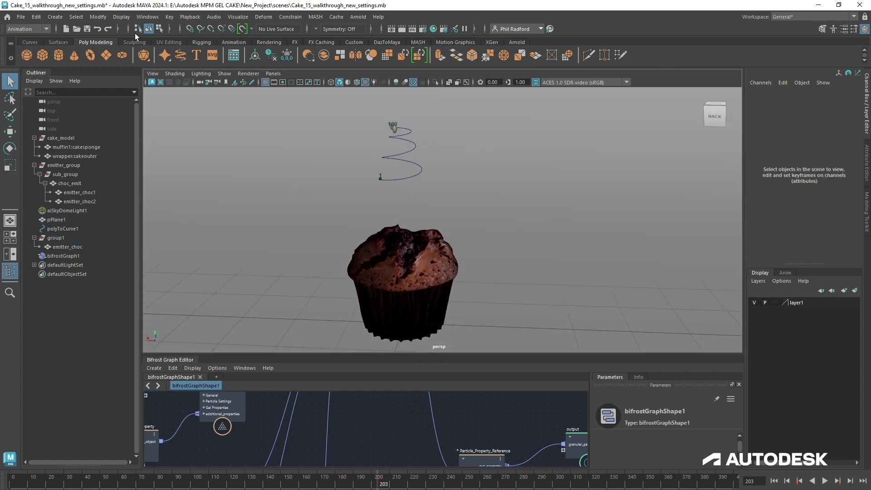
left_click(147, 17)
left_click(175, 182)
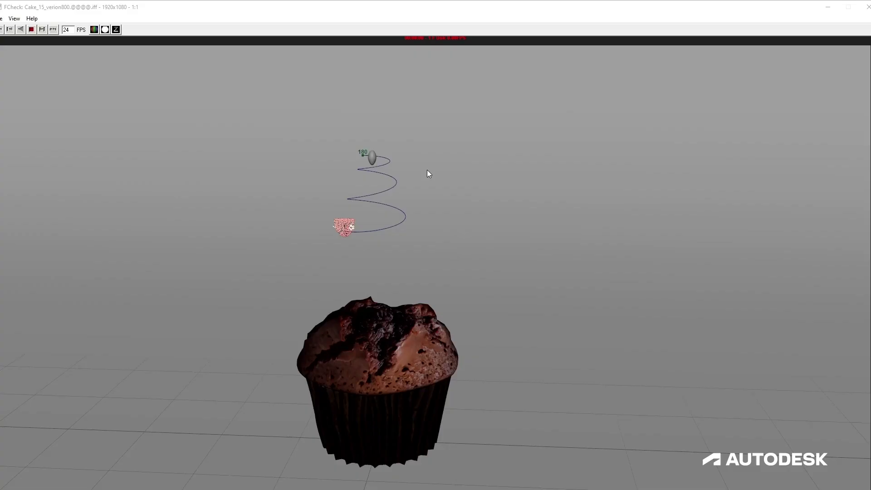